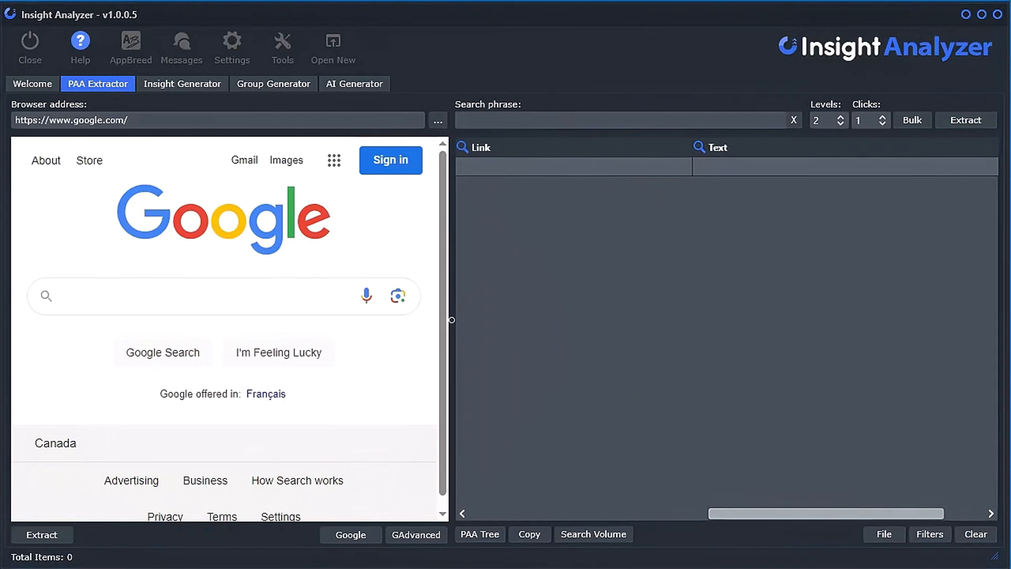
Step: Extract the People Also Ask questions for the phrase "best software for" with 3 levels
{"action": "left_click", "coordinate": [528, 119]}
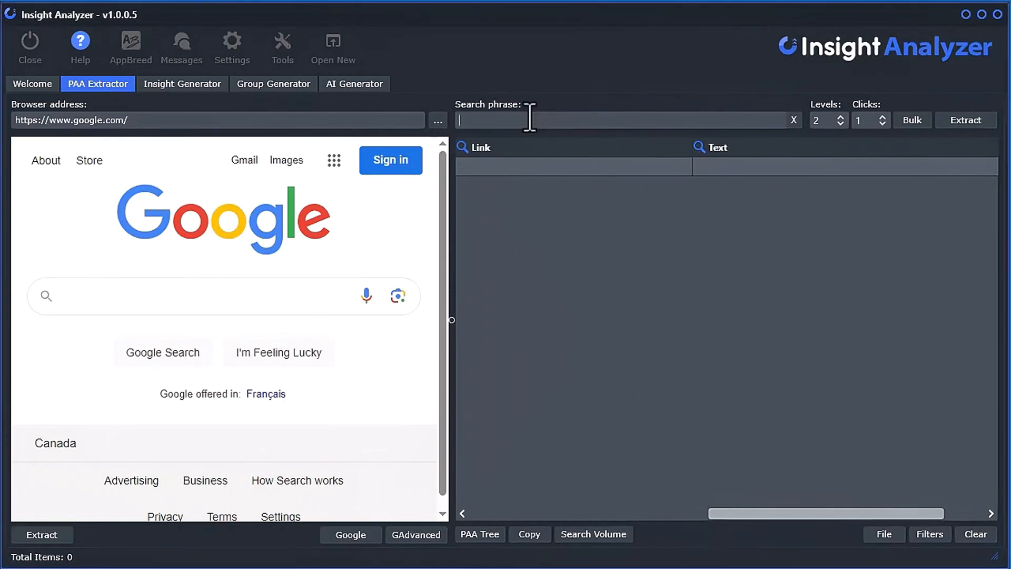
{"action": "type", "text": "best software for"}
{"action": "left_click", "coordinate": [827, 123]}
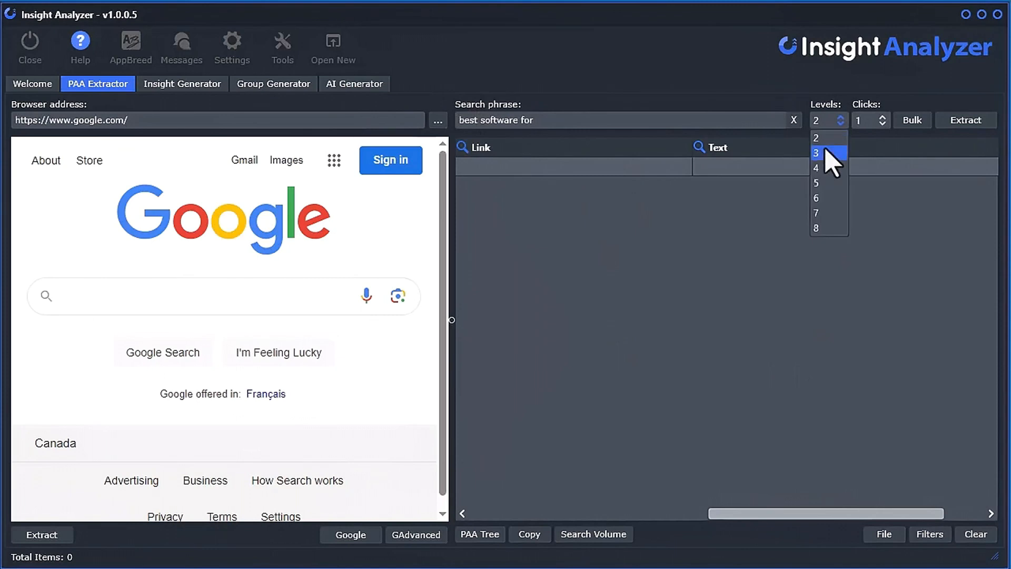
{"action": "left_click", "coordinate": [830, 154]}
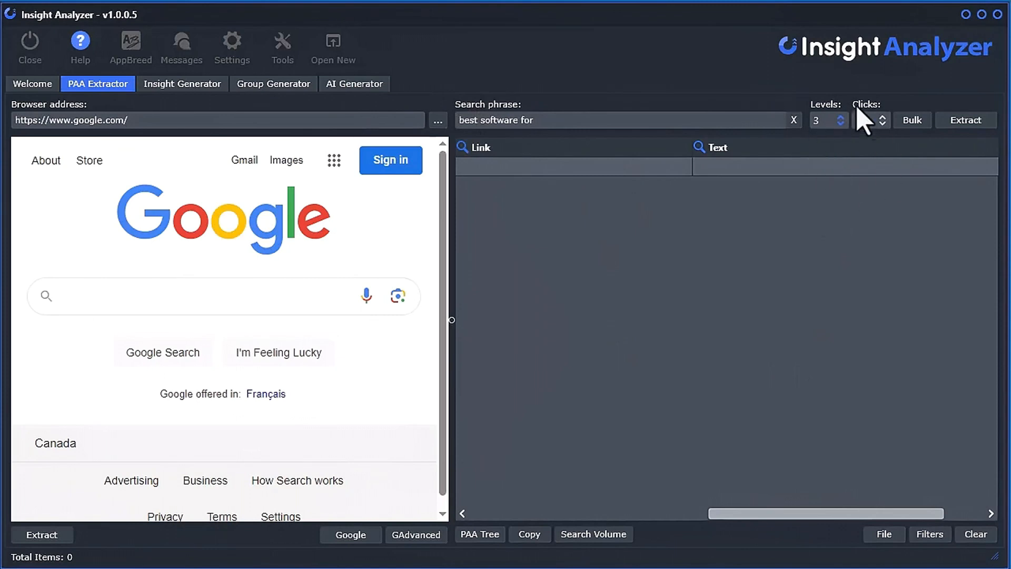
{"action": "left_click", "coordinate": [963, 125]}
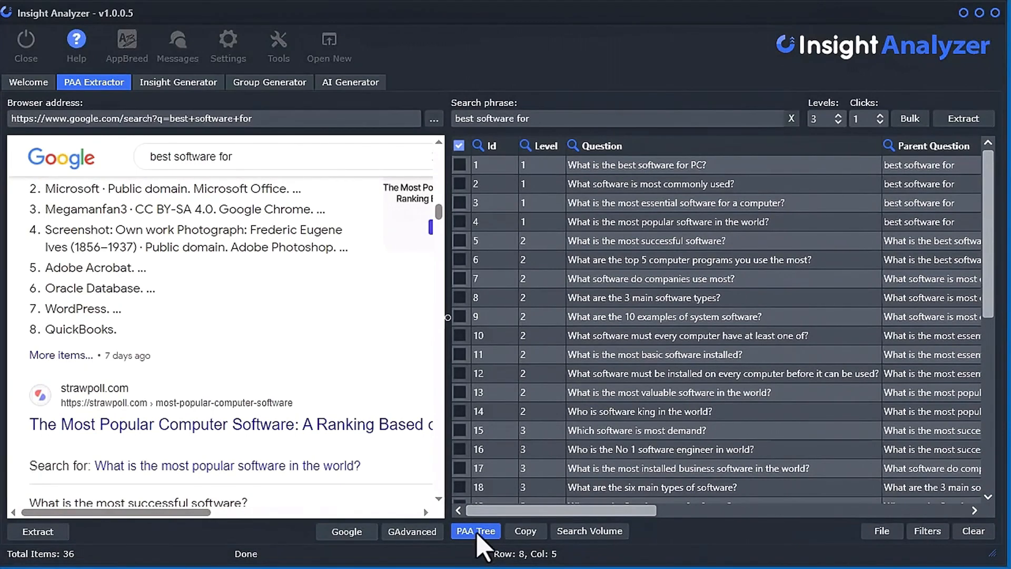
Step: Display the extracted questions as a PAA question tree, enlarging its window to show the upper branches
{"action": "left_click", "coordinate": [475, 531]}
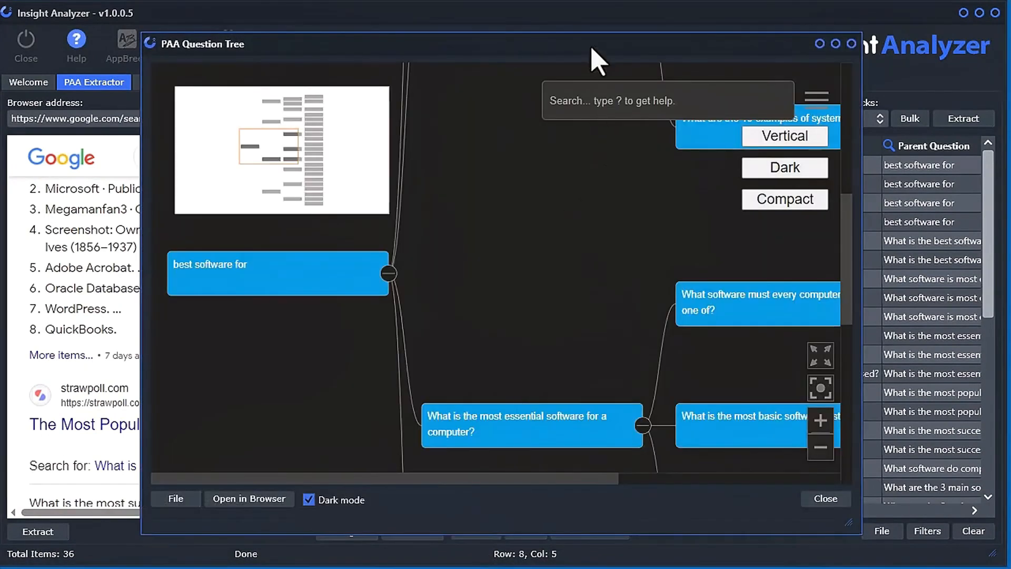
{"action": "left_click_drag", "start_coordinate": [598, 59], "coordinate": [457, 27]}
{"action": "left_click_drag", "start_coordinate": [714, 492], "coordinate": [1001, 559]}
{"action": "left_click_drag", "start_coordinate": [133, 129], "coordinate": [140, 93]}
{"action": "scroll", "coordinate": [408, 214], "scroll_direction": "down", "scroll_amount": 4}
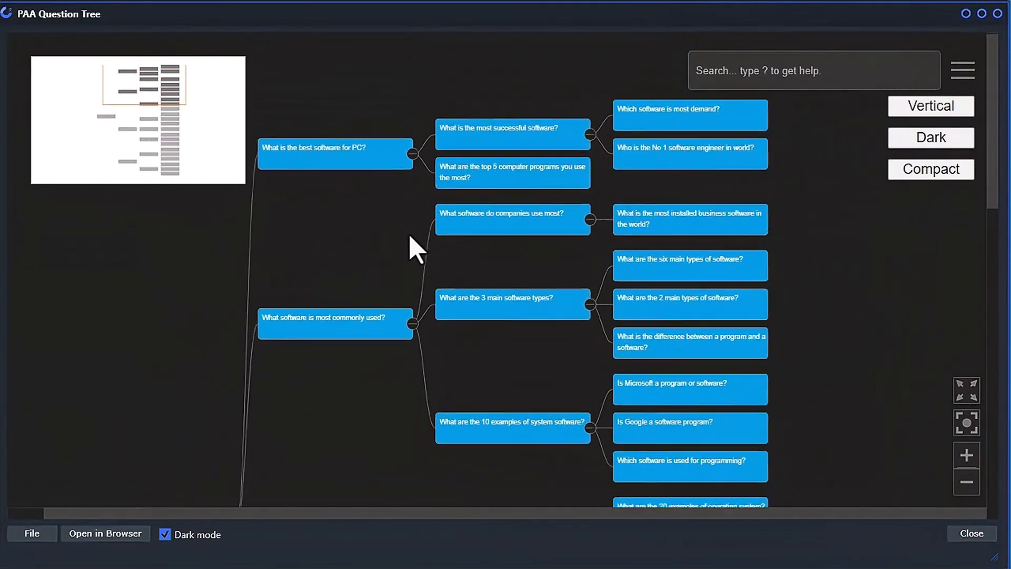
Step: View the details of several tree questions, including the best software for PC and the 3 main software types, and close the tree
{"action": "left_click", "coordinate": [347, 168]}
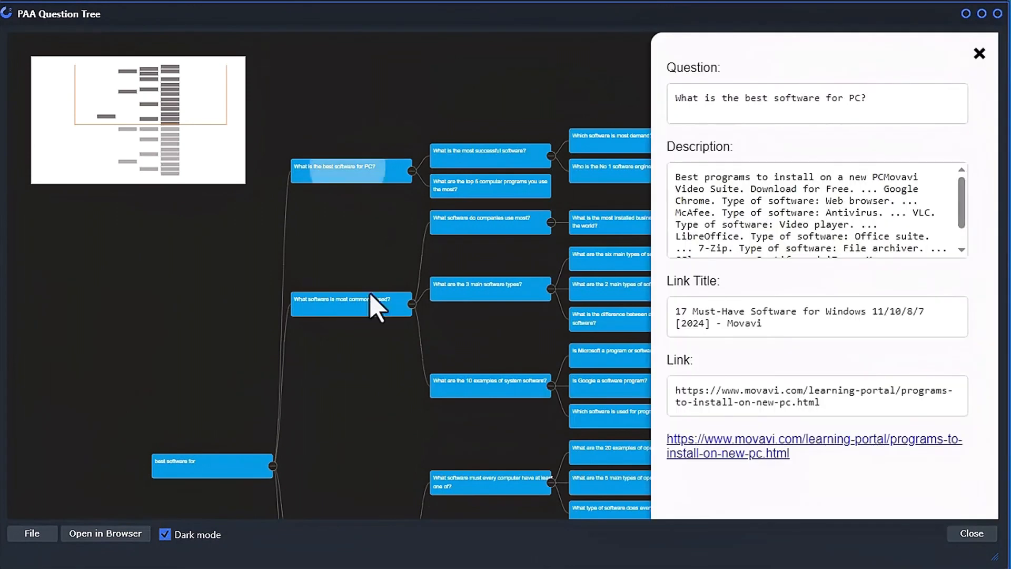
{"action": "left_click", "coordinate": [359, 308]}
{"action": "scroll", "coordinate": [401, 434], "scroll_direction": "down", "scroll_amount": 2}
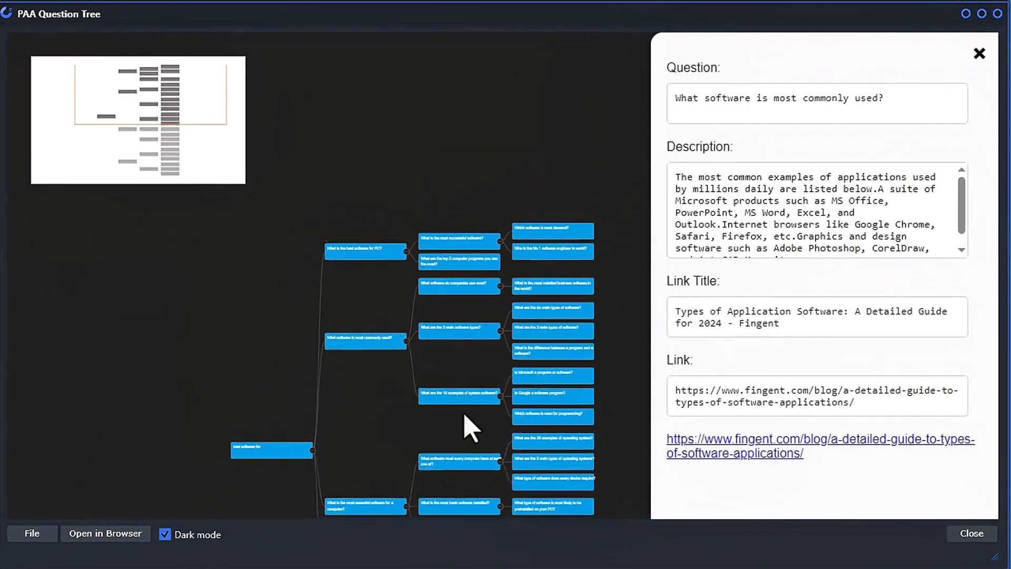
{"action": "left_click", "coordinate": [468, 406]}
{"action": "left_click", "coordinate": [467, 332]}
{"action": "scroll", "coordinate": [463, 345], "scroll_direction": "up", "scroll_amount": 3}
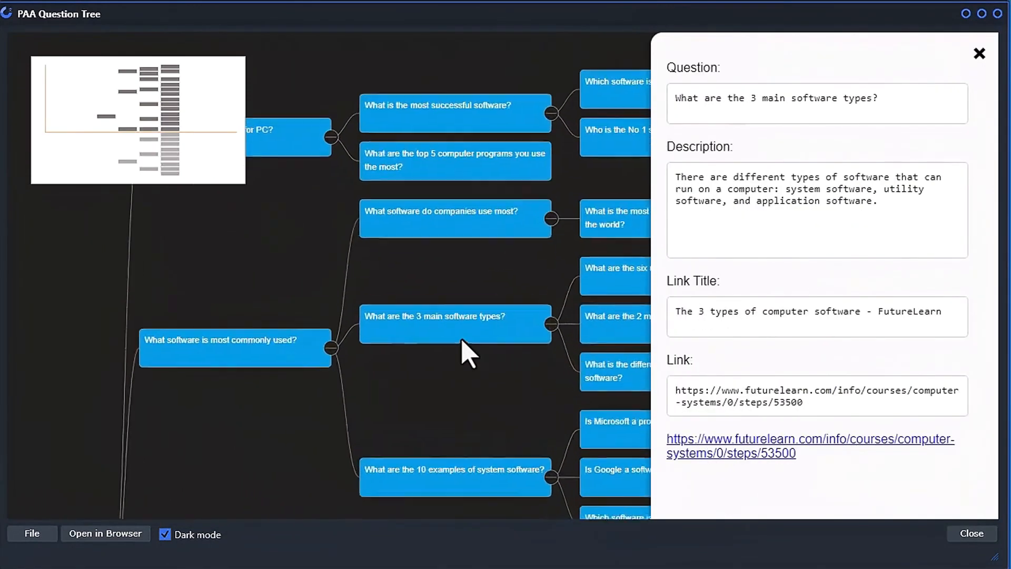
{"action": "left_click", "coordinate": [971, 534]}
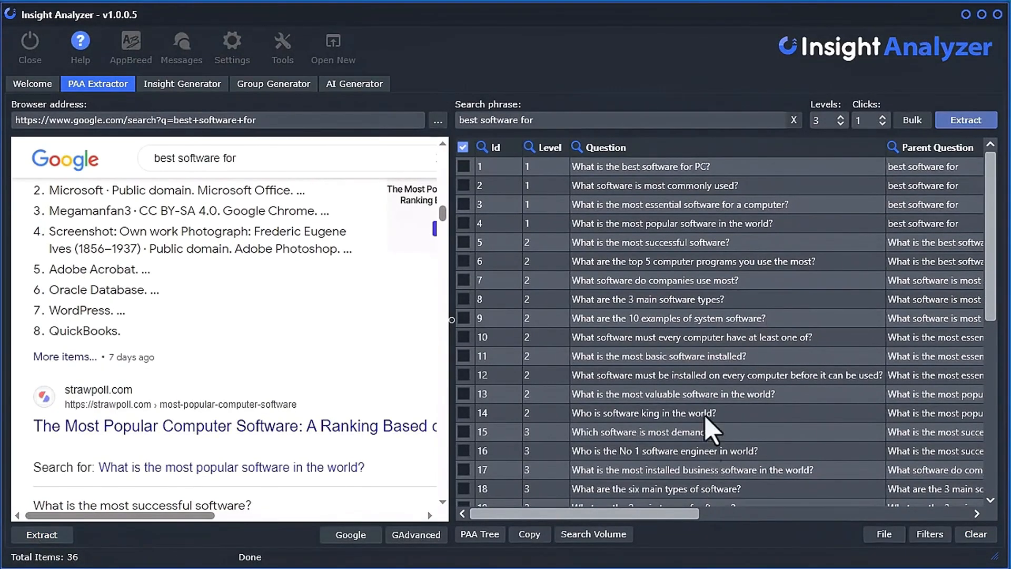
Step: Review the extracted questions along with their link titles, links and text in the results table
{"action": "scroll", "coordinate": [718, 311], "scroll_direction": "down", "scroll_amount": 2}
{"action": "scroll", "coordinate": [717, 319], "scroll_direction": "up", "scroll_amount": 2}
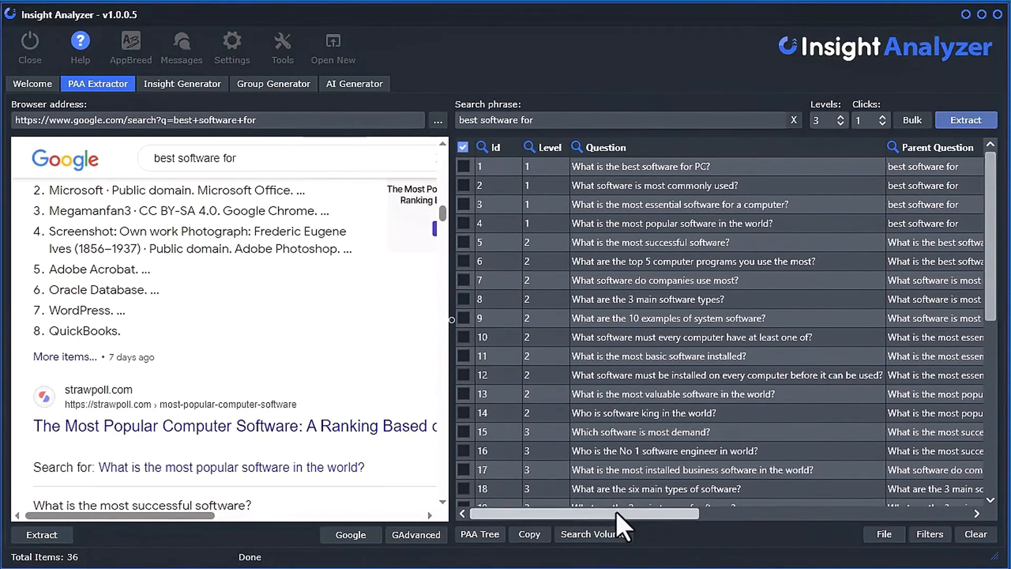
{"action": "left_click_drag", "start_coordinate": [616, 518], "coordinate": [810, 503]}
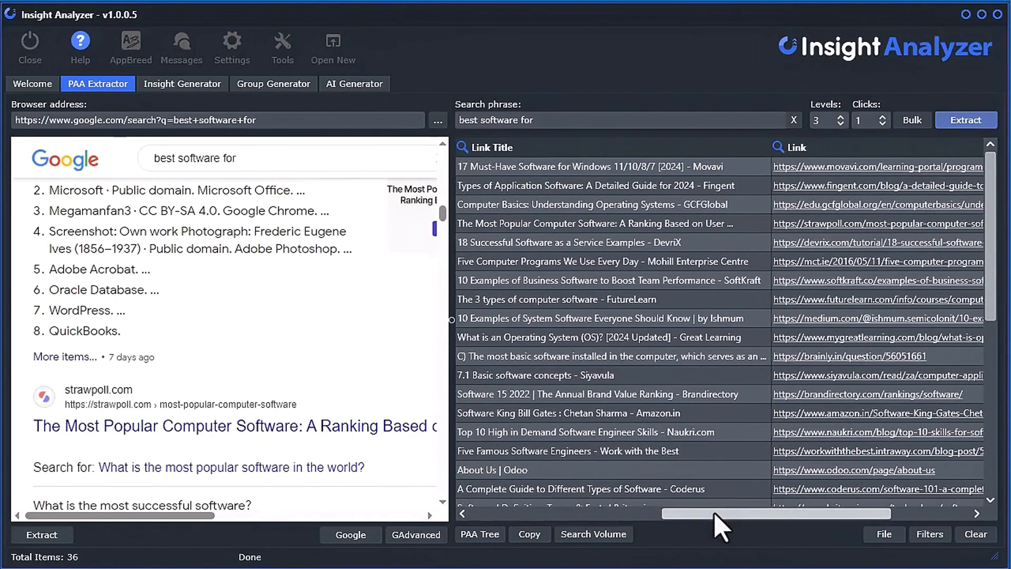
{"action": "left_click_drag", "start_coordinate": [720, 517], "coordinate": [763, 529]}
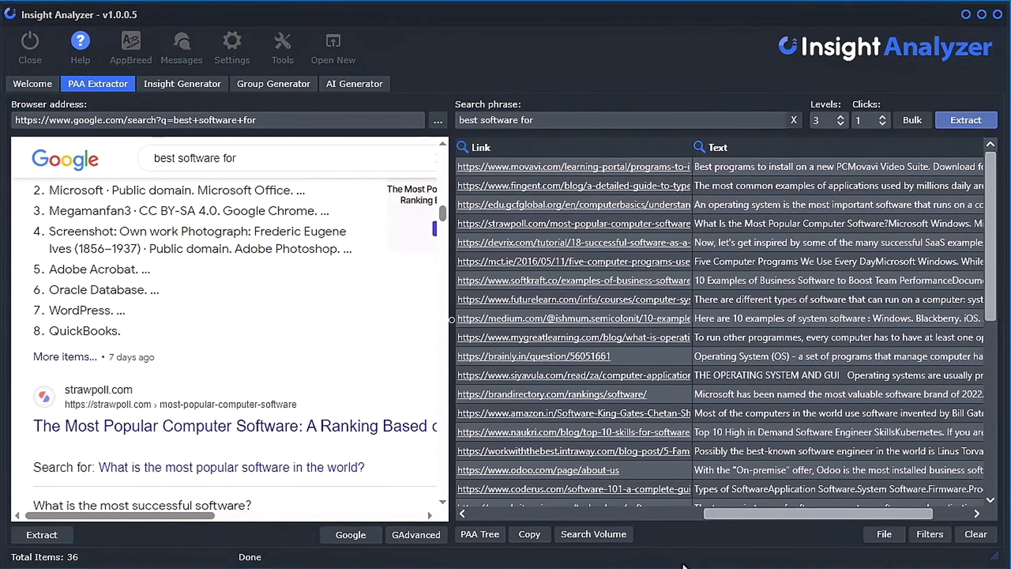
{"action": "left_click_drag", "start_coordinate": [741, 515], "coordinate": [698, 520]}
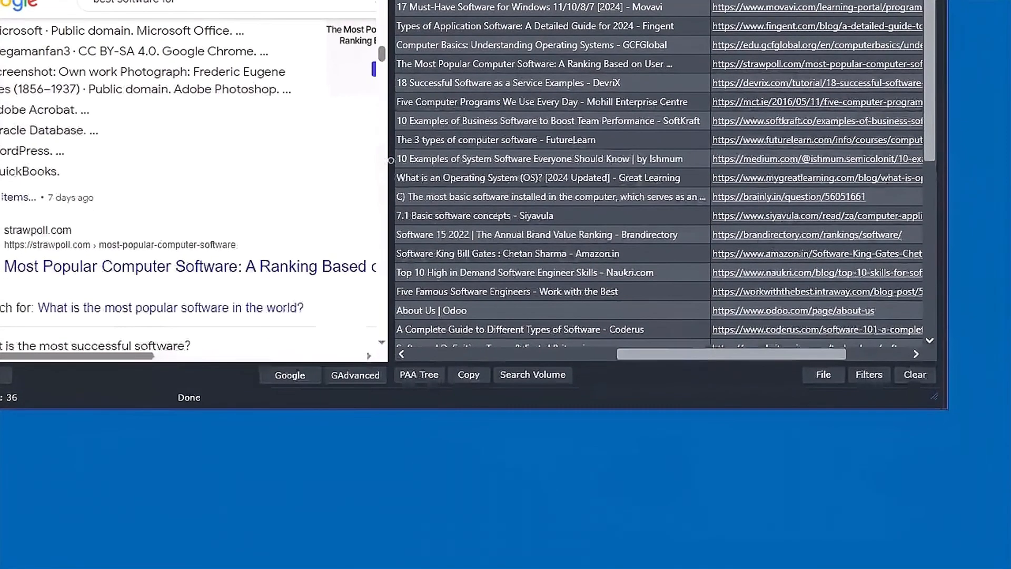
Step: Extract URL metrics for the result links using Keywords Everywhere
{"action": "left_click", "coordinate": [588, 535]}
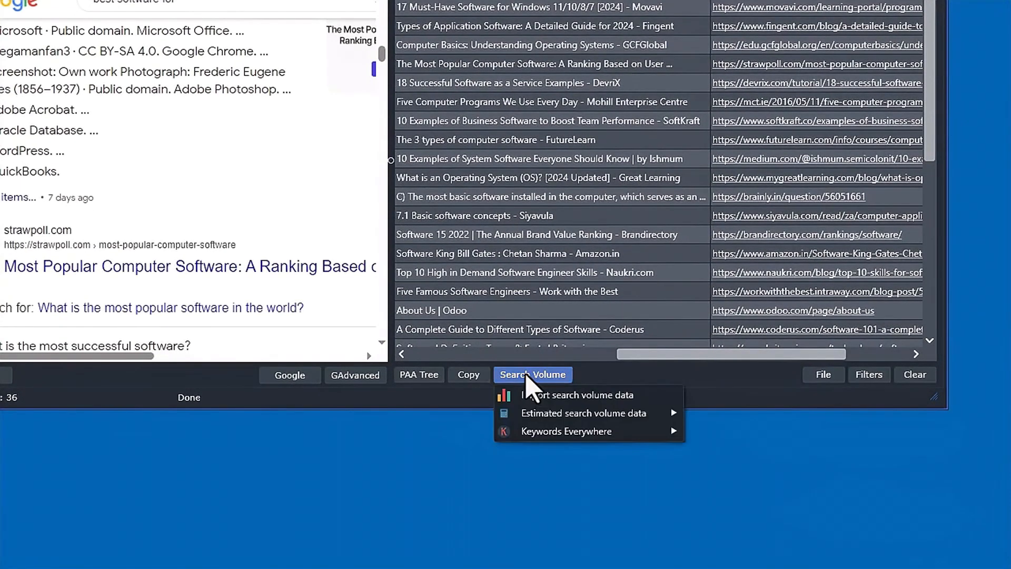
{"action": "mouse_move", "coordinate": [562, 433]}
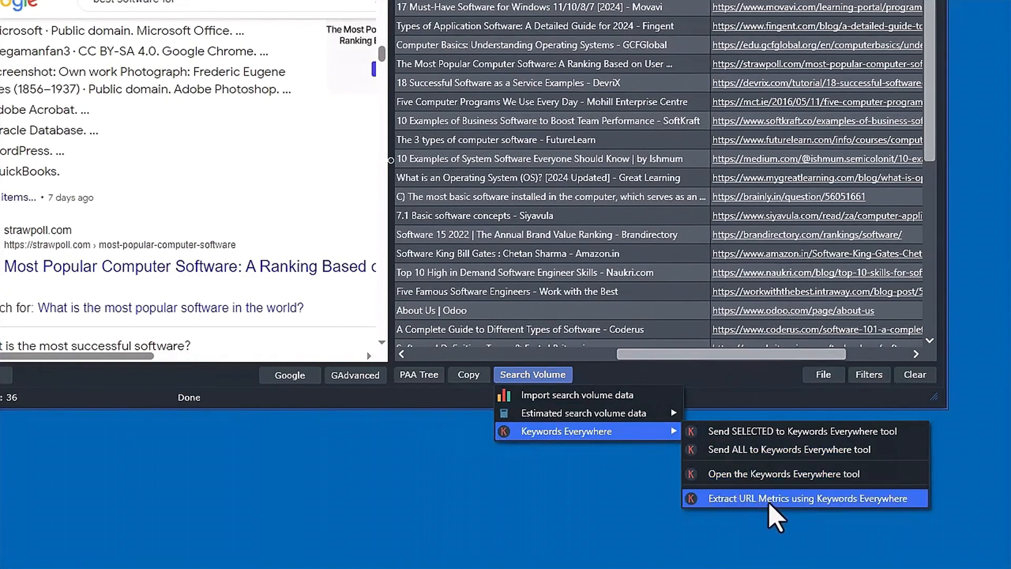
{"action": "left_click", "coordinate": [826, 499]}
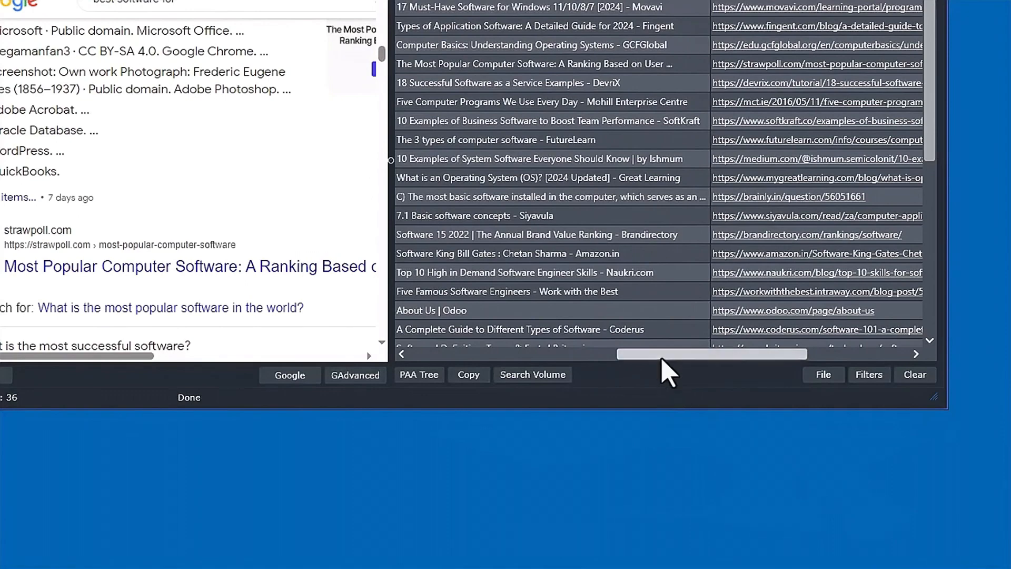
Step: Sort the results by URL Monthly Traffic from highest to lowest and select the second row's traffic value
{"action": "left_click_drag", "start_coordinate": [665, 360], "coordinate": [718, 357]}
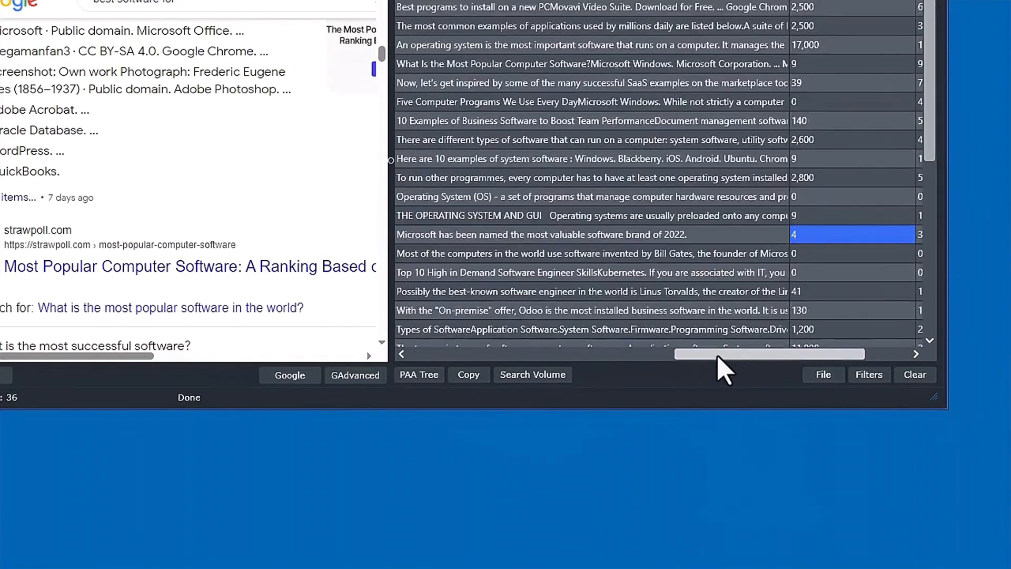
{"action": "left_click_drag", "start_coordinate": [946, 326], "coordinate": [1010, 327]}
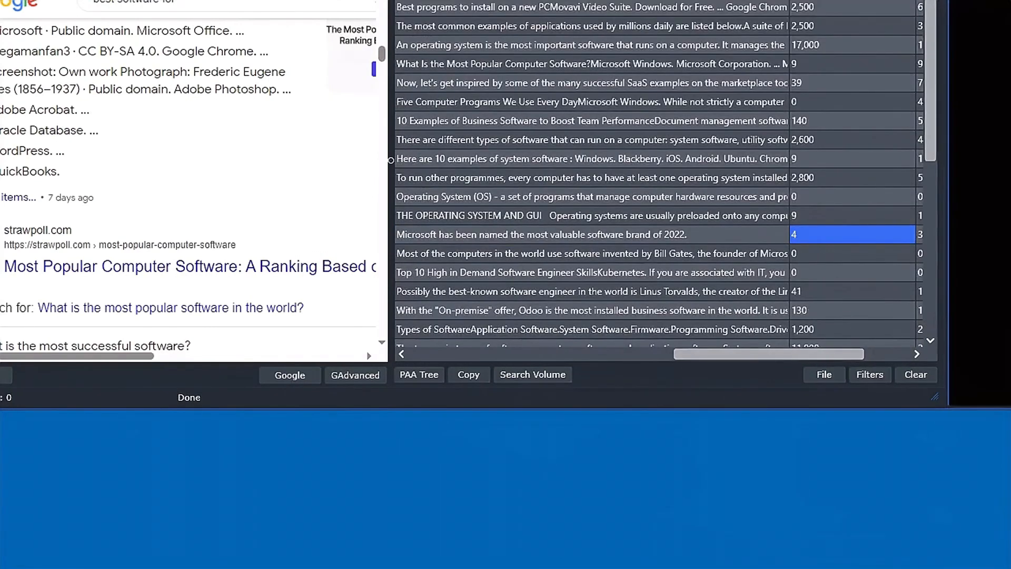
{"action": "scroll", "coordinate": [909, 236], "scroll_direction": "left", "scroll_amount": 5}
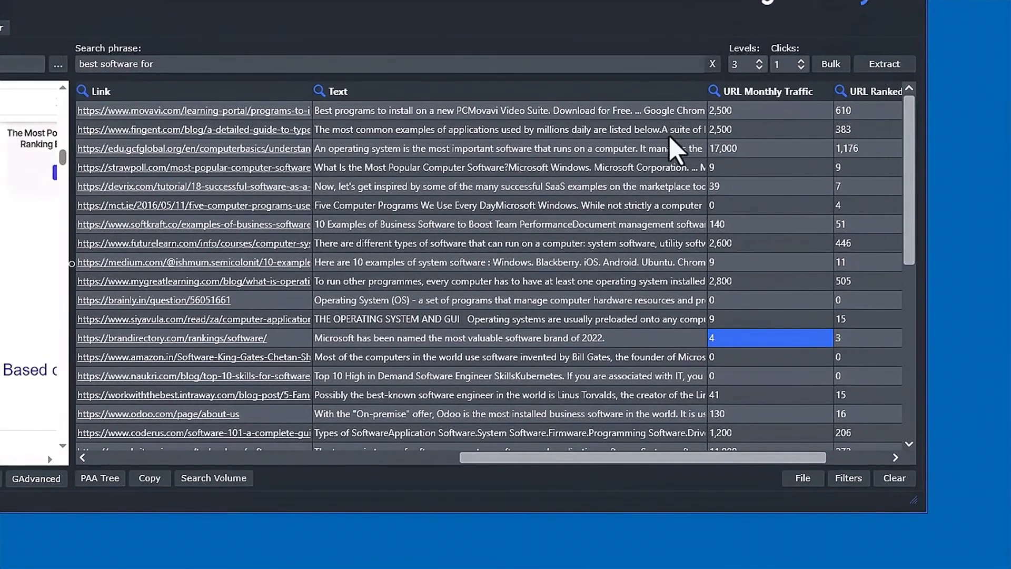
{"action": "left_click", "coordinate": [759, 93]}
{"action": "left_click", "coordinate": [758, 94]}
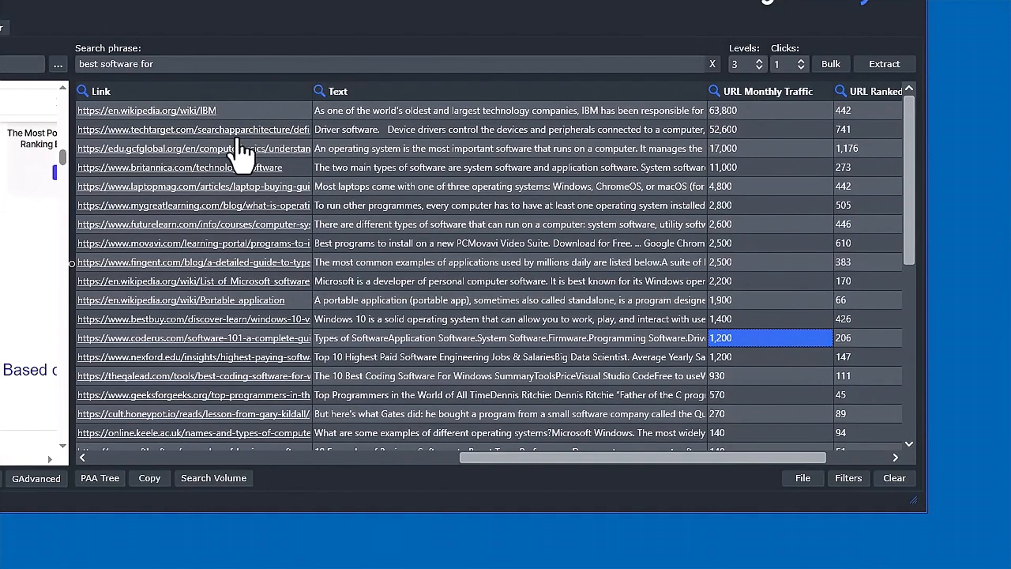
{"action": "left_click", "coordinate": [743, 132]}
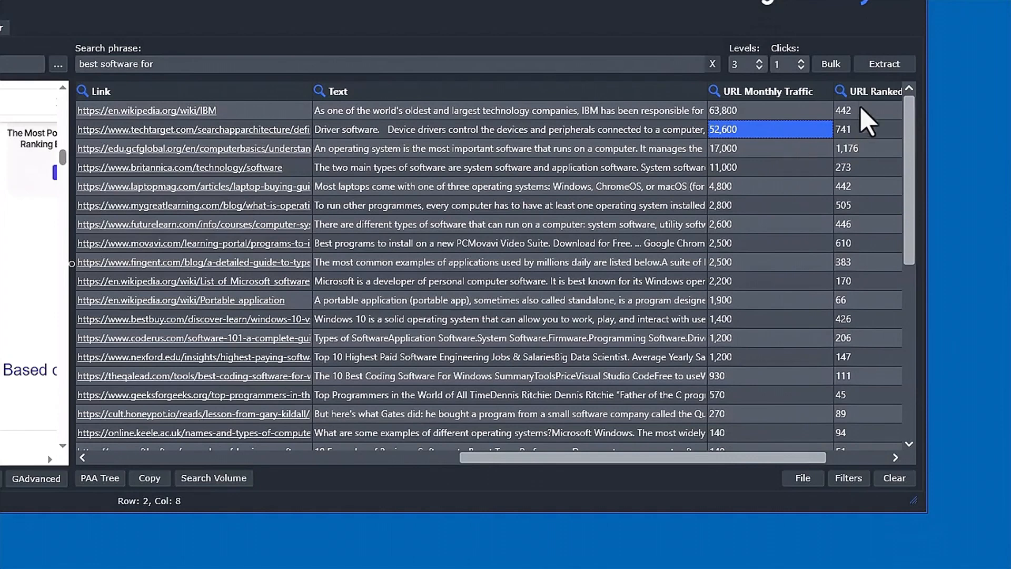
Step: Examine the monthly traffic and ranked keywords of the result links from the strongest to the weakest pages
{"action": "left_click_drag", "start_coordinate": [801, 457], "coordinate": [838, 457]}
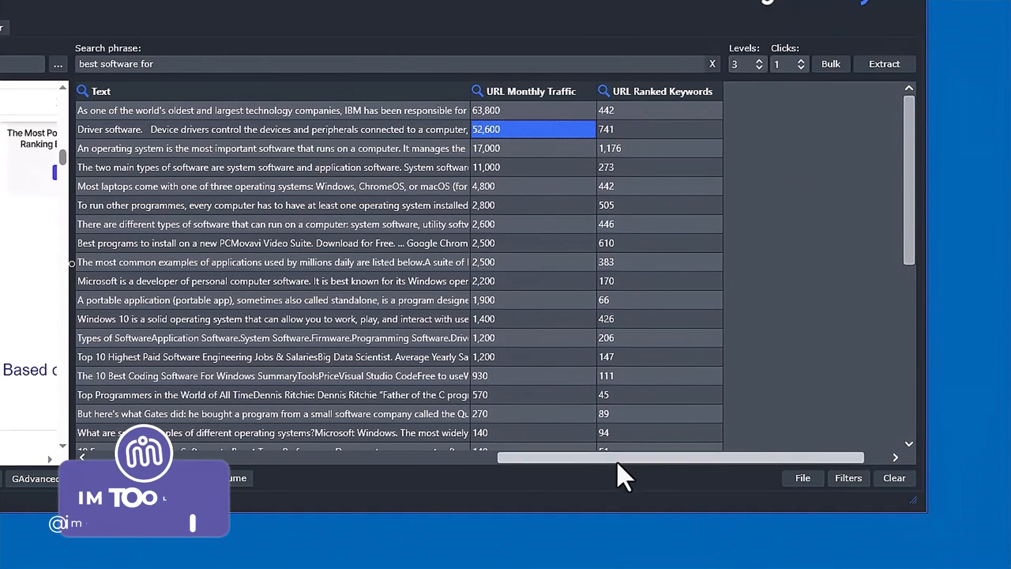
{"action": "left_click_drag", "start_coordinate": [624, 458], "coordinate": [574, 461]}
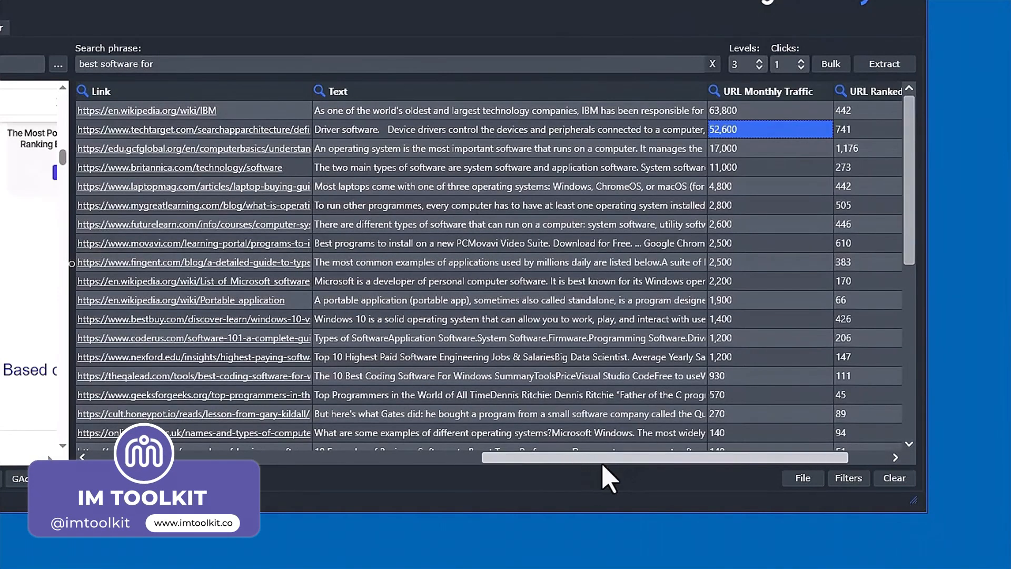
{"action": "scroll", "coordinate": [732, 383], "scroll_direction": "down", "scroll_amount": 2}
{"action": "scroll", "coordinate": [743, 395], "scroll_direction": "down", "scroll_amount": 3}
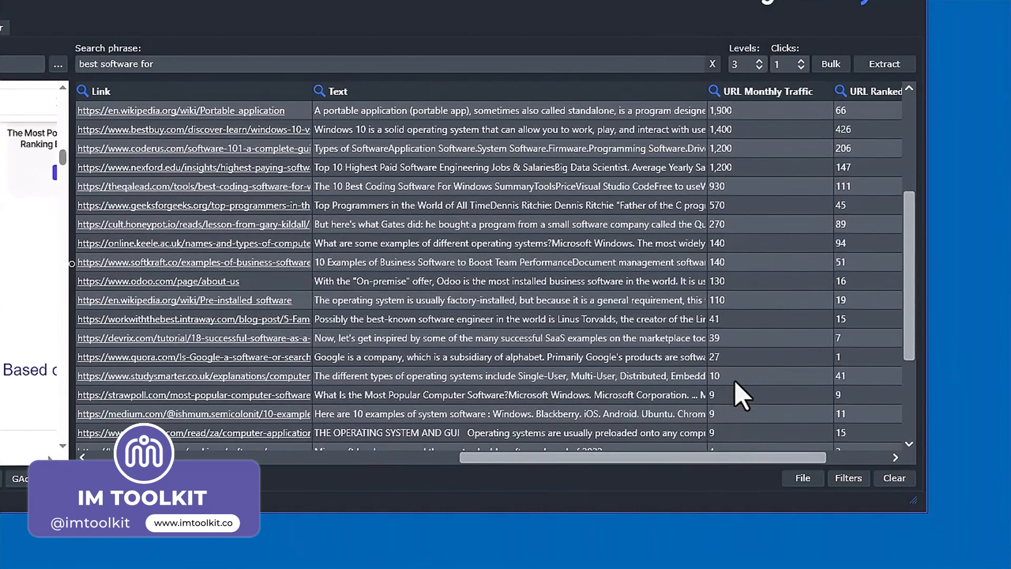
{"action": "scroll", "coordinate": [745, 342], "scroll_direction": "up", "scroll_amount": 7}
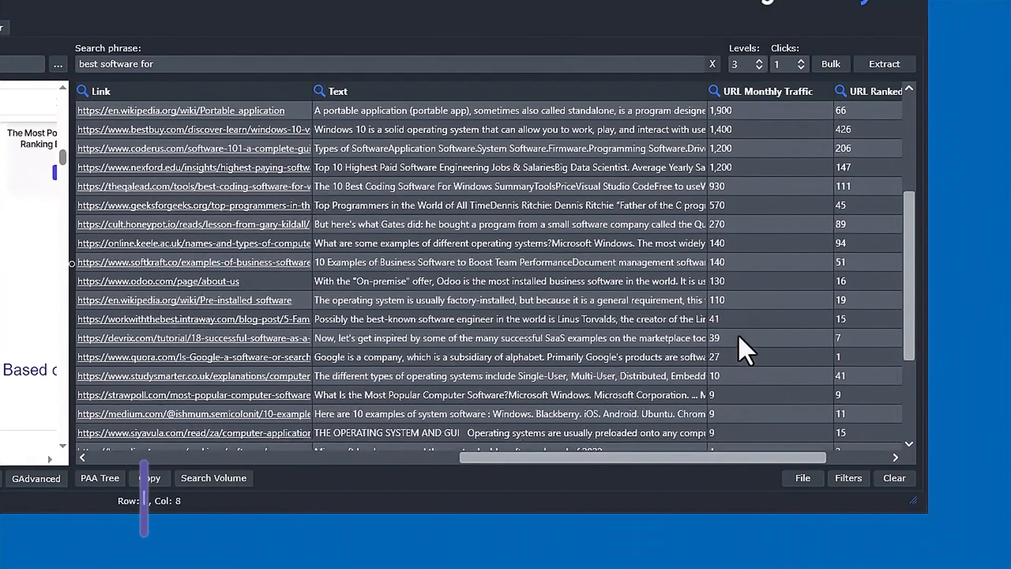
{"action": "scroll", "coordinate": [690, 329], "scroll_direction": "down", "scroll_amount": 7}
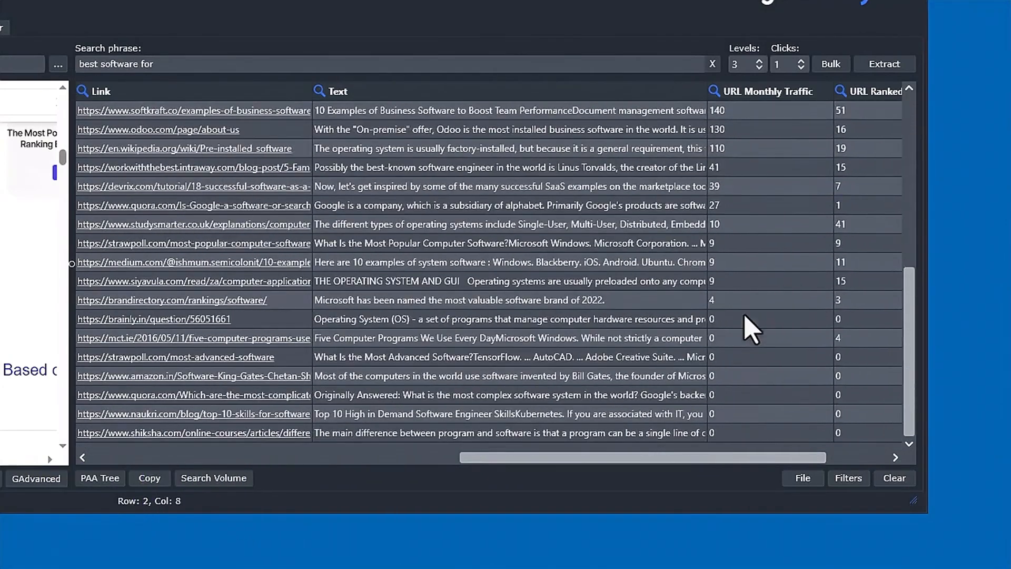
{"action": "scroll", "coordinate": [694, 360], "scroll_direction": "up", "scroll_amount": 2}
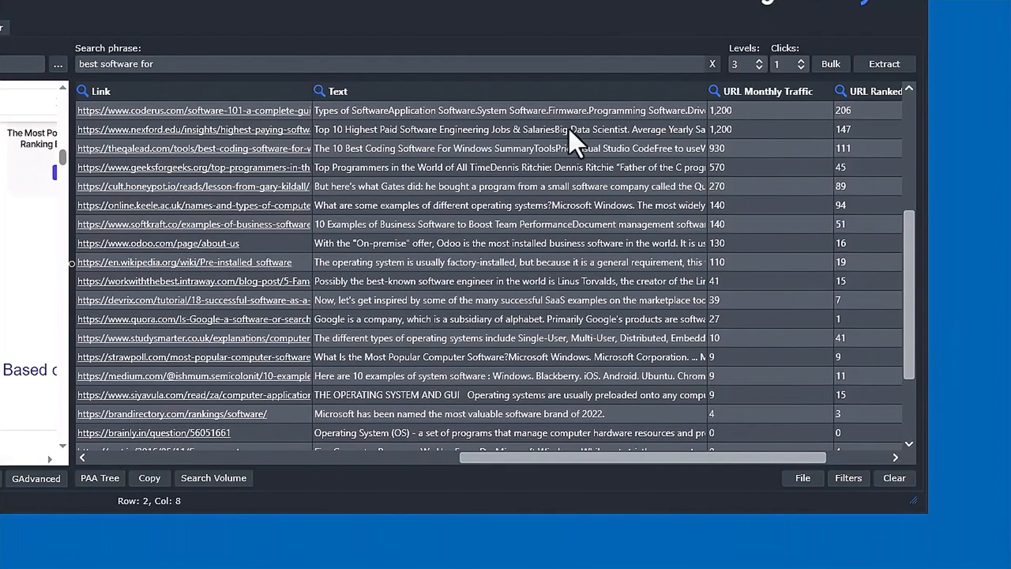
{"action": "scroll", "coordinate": [569, 353], "scroll_direction": "up", "scroll_amount": 4}
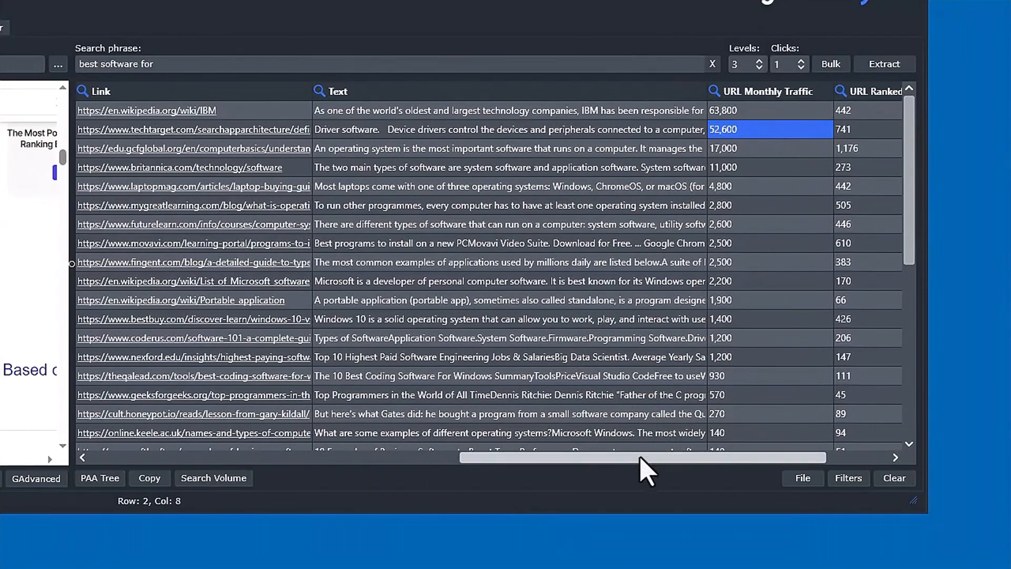
Step: Read through the linked GCFGlobal page on understanding operating systems, denying its cookies, and return to its link title in the results
{"action": "left_click_drag", "start_coordinate": [639, 459], "coordinate": [588, 458]}
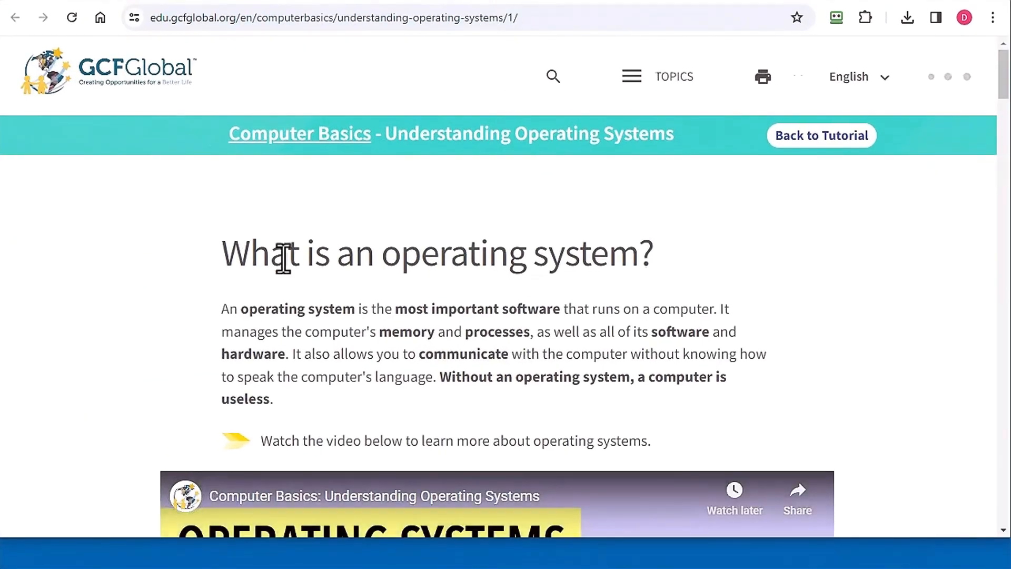
{"action": "scroll", "coordinate": [283, 255], "scroll_direction": "down", "scroll_amount": 3}
{"action": "scroll", "coordinate": [19, 323], "scroll_direction": "down", "scroll_amount": 5}
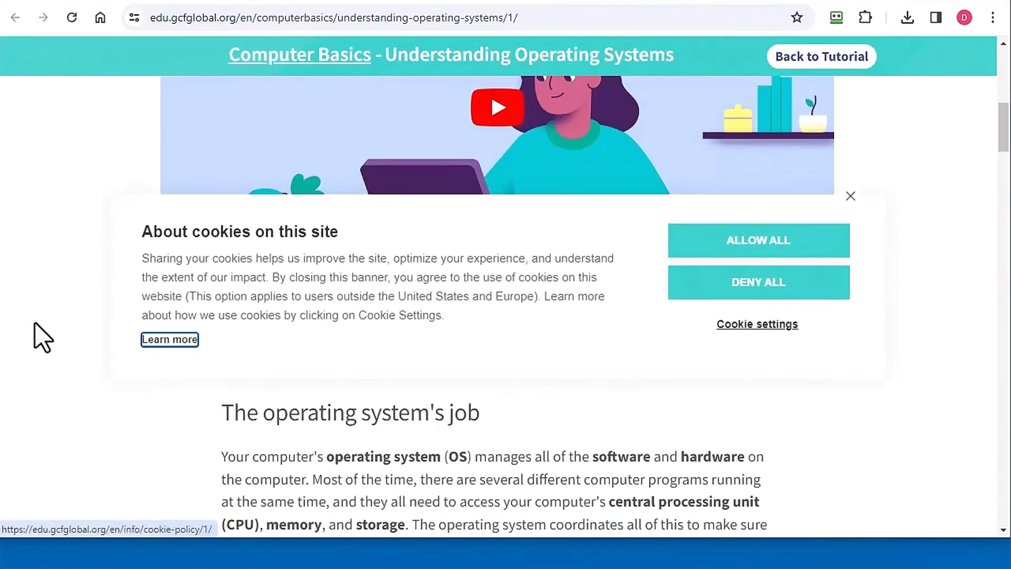
{"action": "left_click", "coordinate": [793, 285]}
{"action": "scroll", "coordinate": [147, 413], "scroll_direction": "down", "scroll_amount": 20}
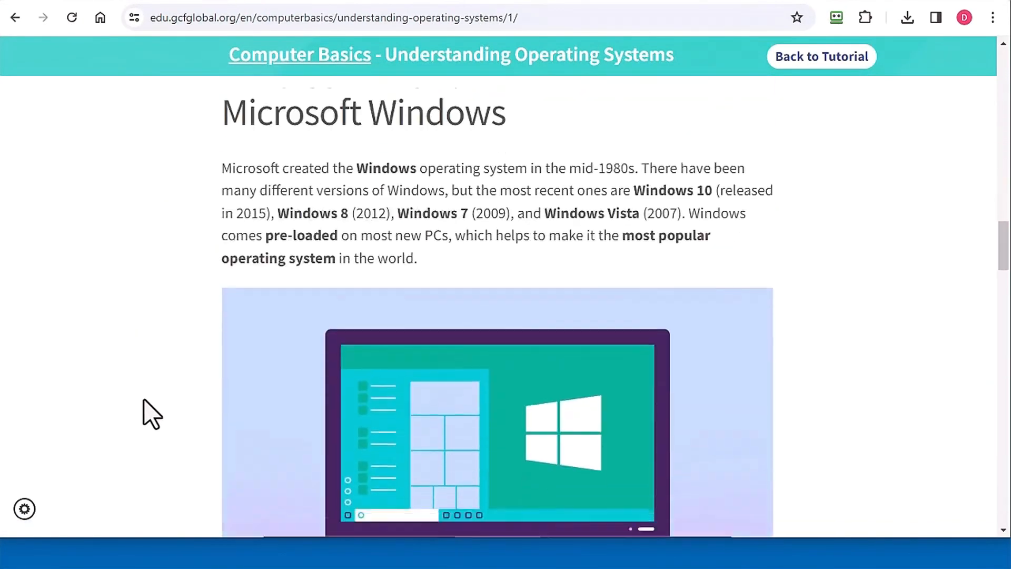
{"action": "scroll", "coordinate": [158, 379], "scroll_direction": "down", "scroll_amount": 10}
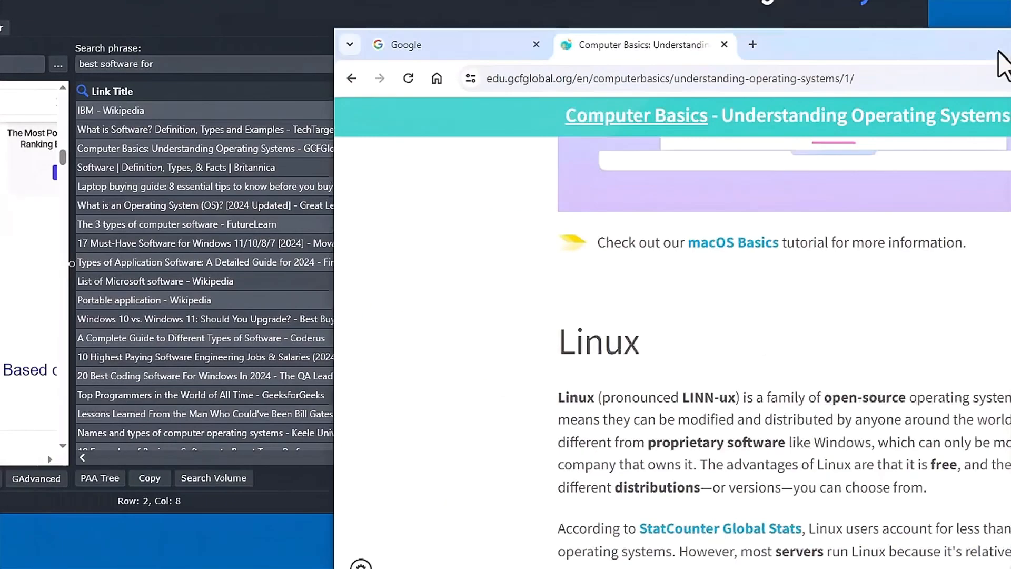
{"action": "left_click", "coordinate": [998, 51]}
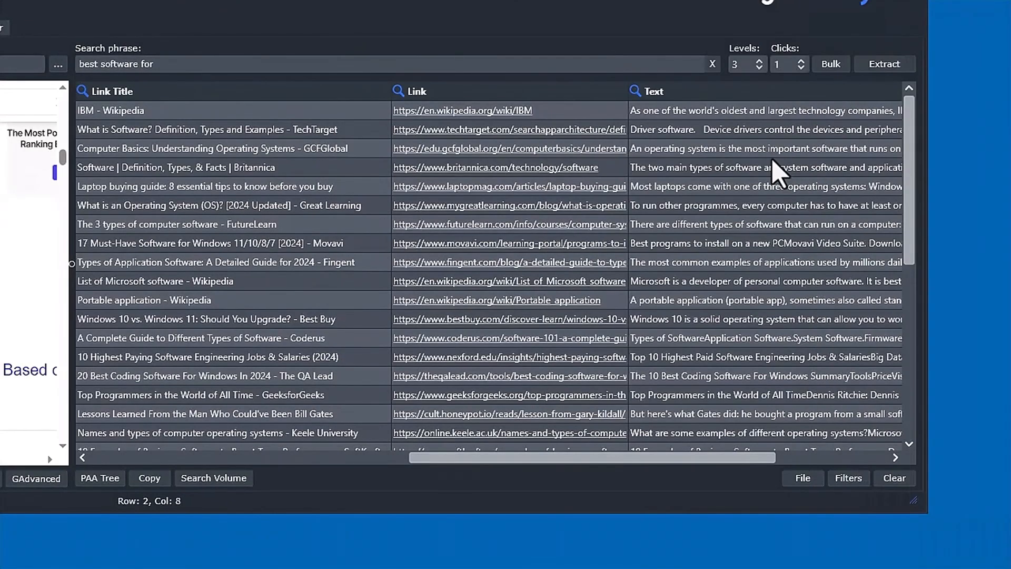
{"action": "left_click", "coordinate": [299, 150]}
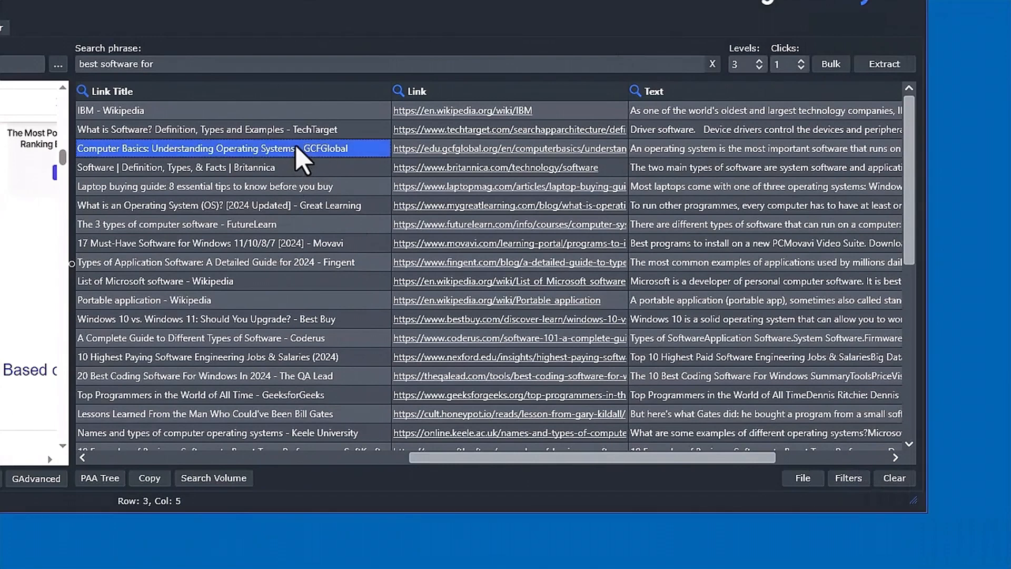
Step: Look over the actions available for the GCFGlobal operating systems link, including scraping it into a rewrite prompt for AI Browser
{"action": "right_click", "coordinate": [232, 158]}
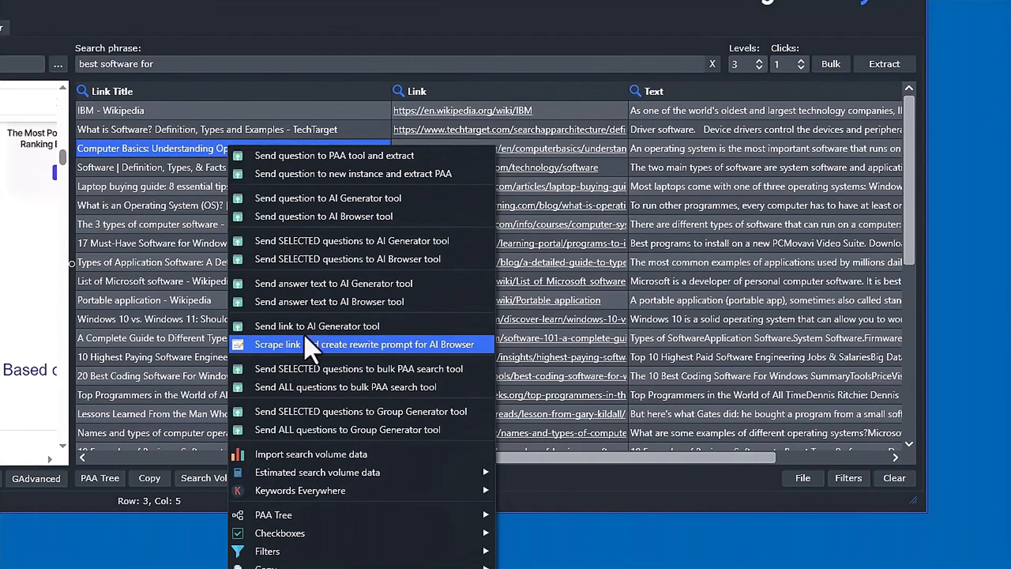
{"action": "left_click", "coordinate": [145, 253]}
{"action": "left_click_drag", "start_coordinate": [411, 449], "coordinate": [533, 465]}
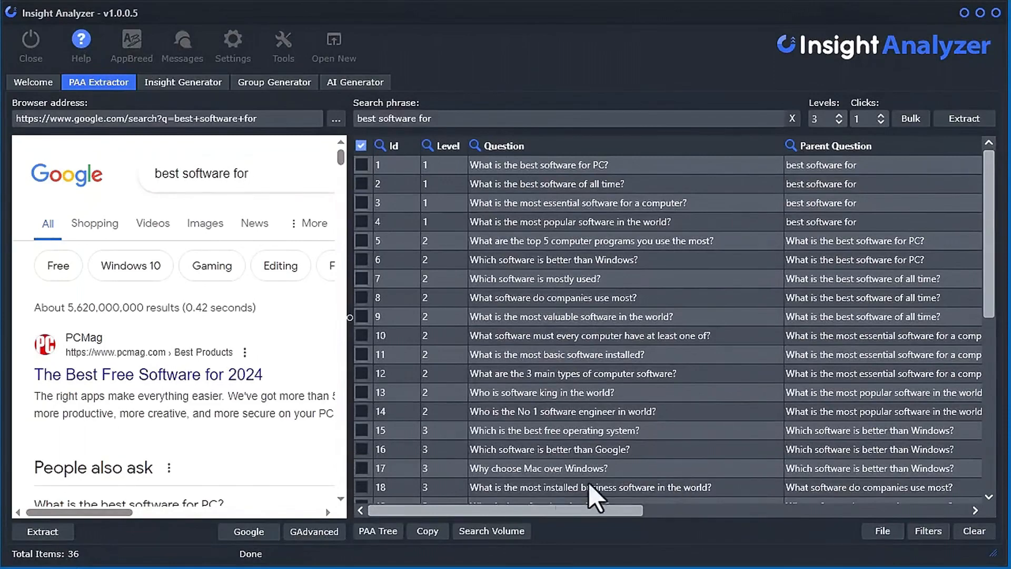
Step: Check the available credits in the Keywords Everywhere tool, record 393,768 in a Notepad note, and close the tool
{"action": "left_click_drag", "start_coordinate": [537, 510], "coordinate": [861, 524]}
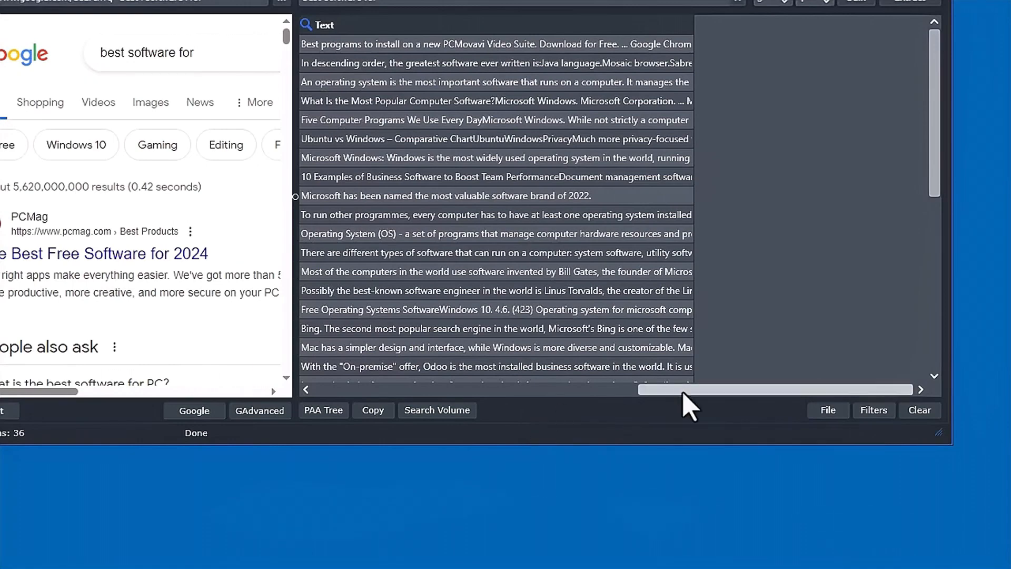
{"action": "left_click_drag", "start_coordinate": [682, 390], "coordinate": [634, 390]}
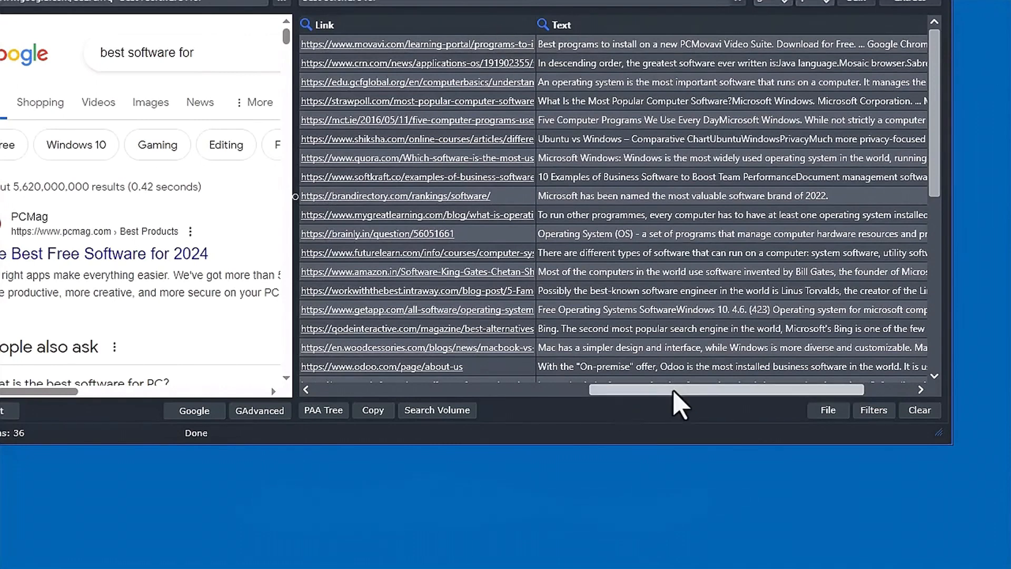
{"action": "left_click_drag", "start_coordinate": [675, 398], "coordinate": [758, 409]}
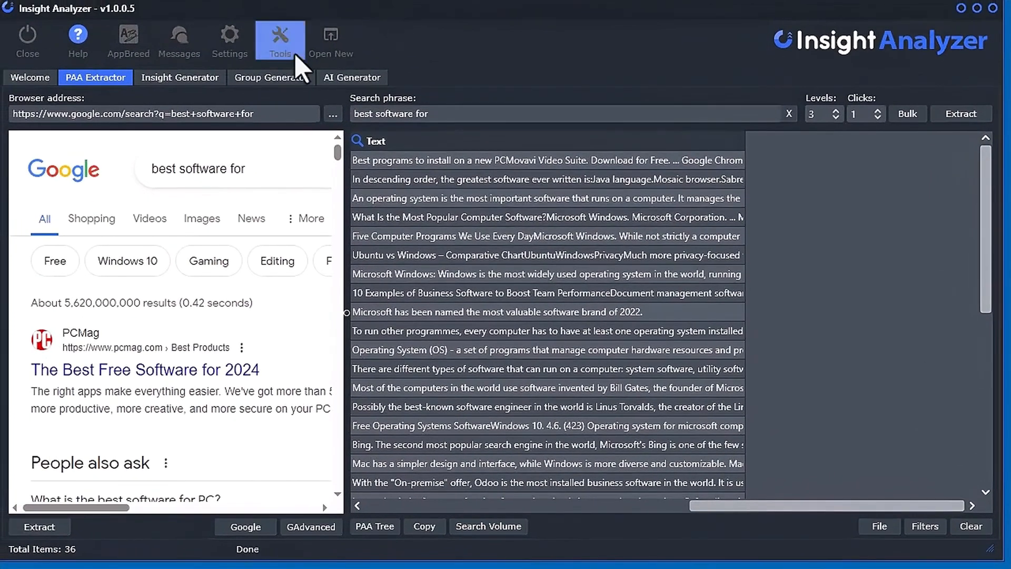
{"action": "left_click", "coordinate": [227, 0]}
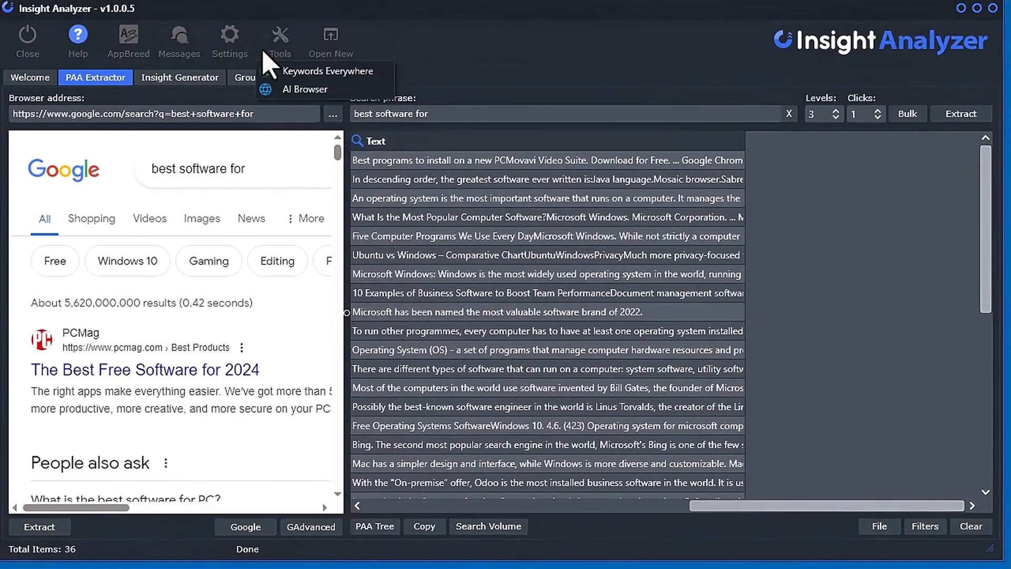
{"action": "left_click", "coordinate": [300, 70]}
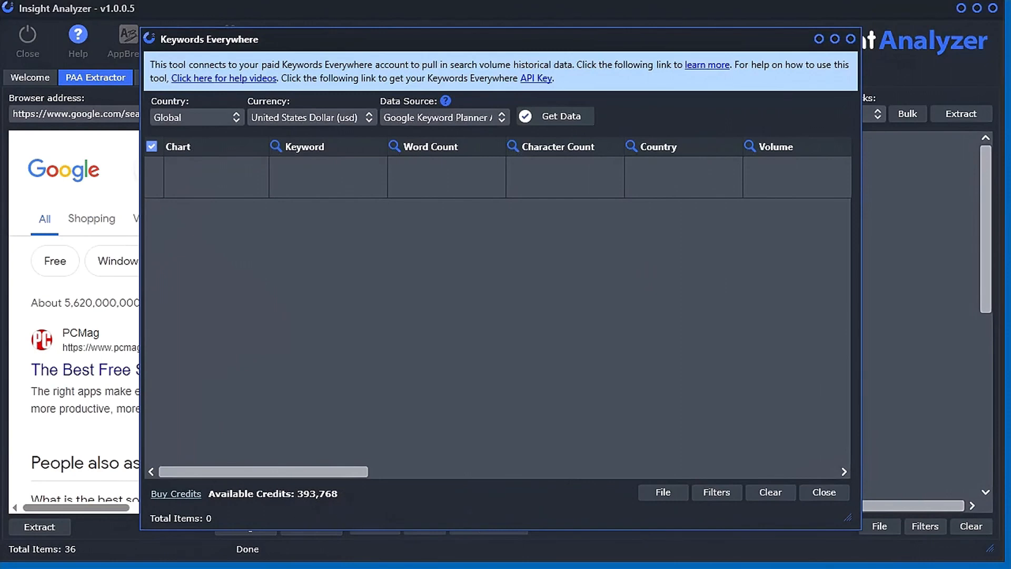
{"action": "left_click_drag", "start_coordinate": [0, 211], "coordinate": [1010, 469]}
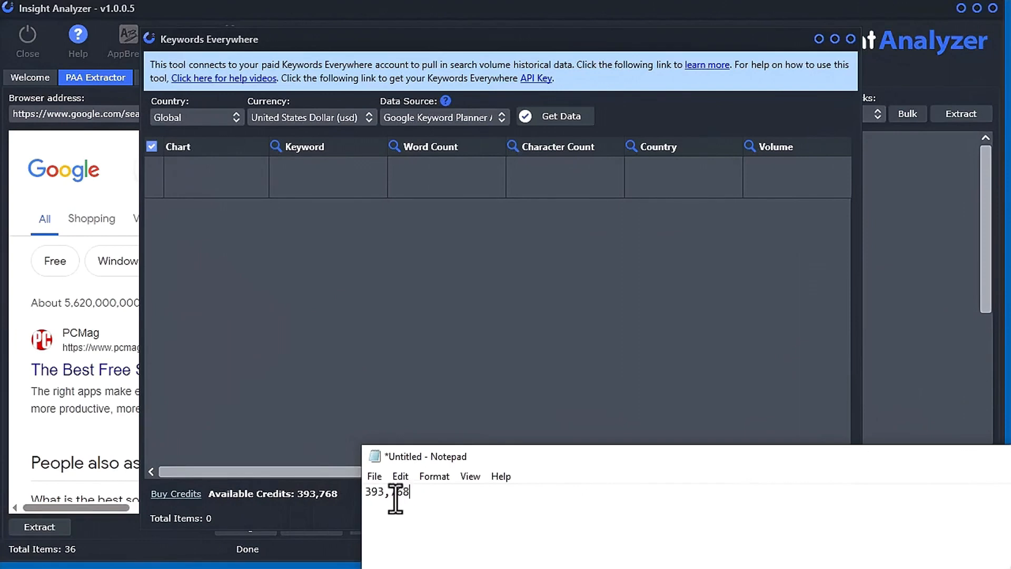
{"action": "left_click_drag", "start_coordinate": [528, 460], "coordinate": [1010, 453]}
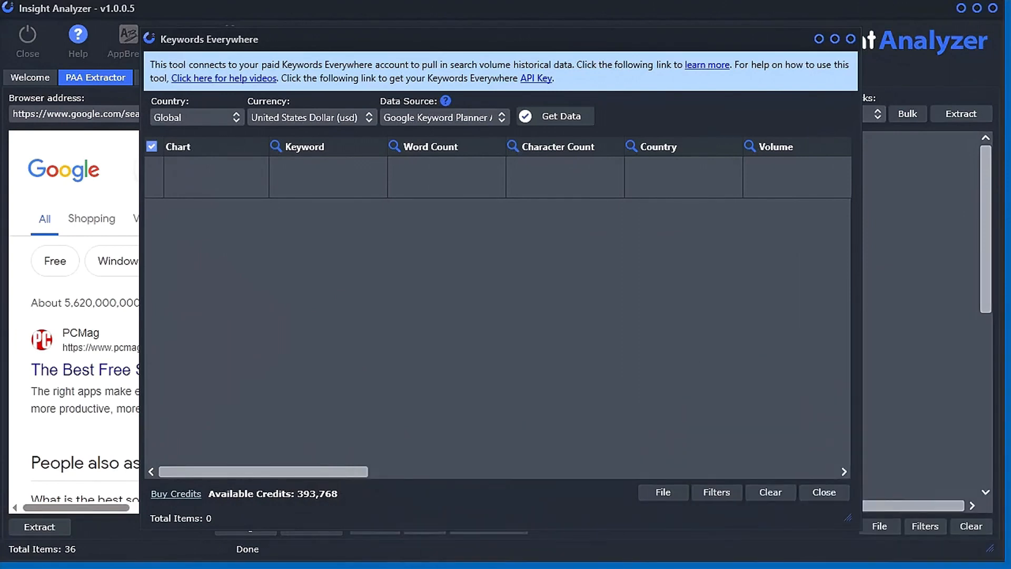
{"action": "left_click", "coordinate": [824, 492]}
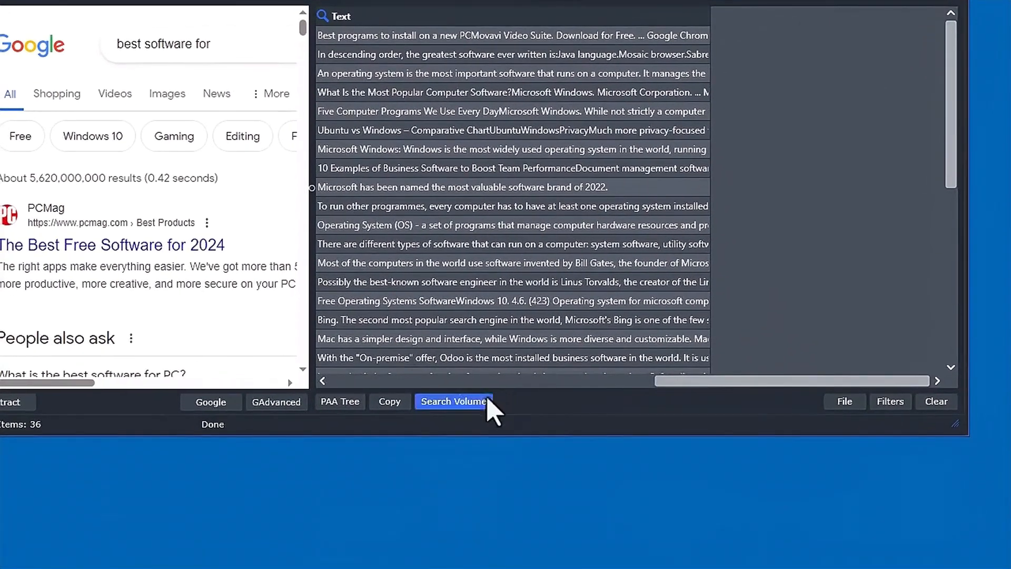
Step: Extract URL metrics for the unsorted "best software for" result links using Keywords Everywhere
{"action": "left_click", "coordinate": [488, 526]}
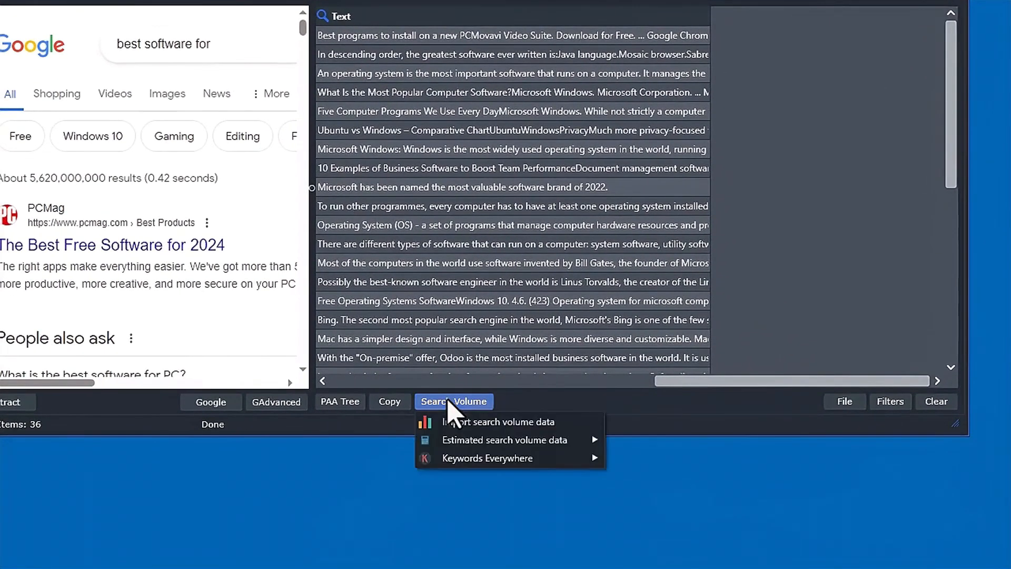
{"action": "mouse_move", "coordinate": [474, 467]}
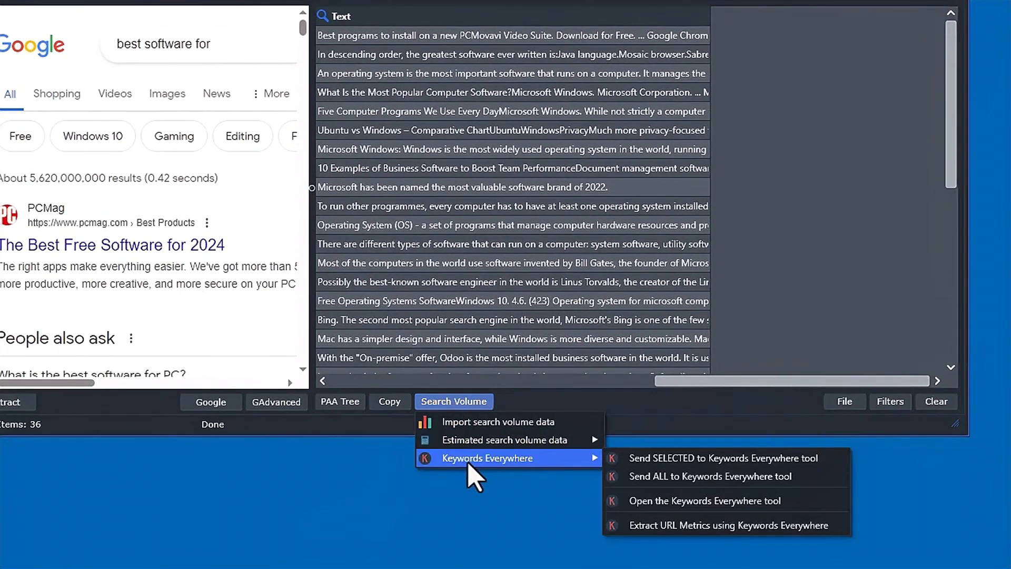
{"action": "left_click", "coordinate": [707, 527]}
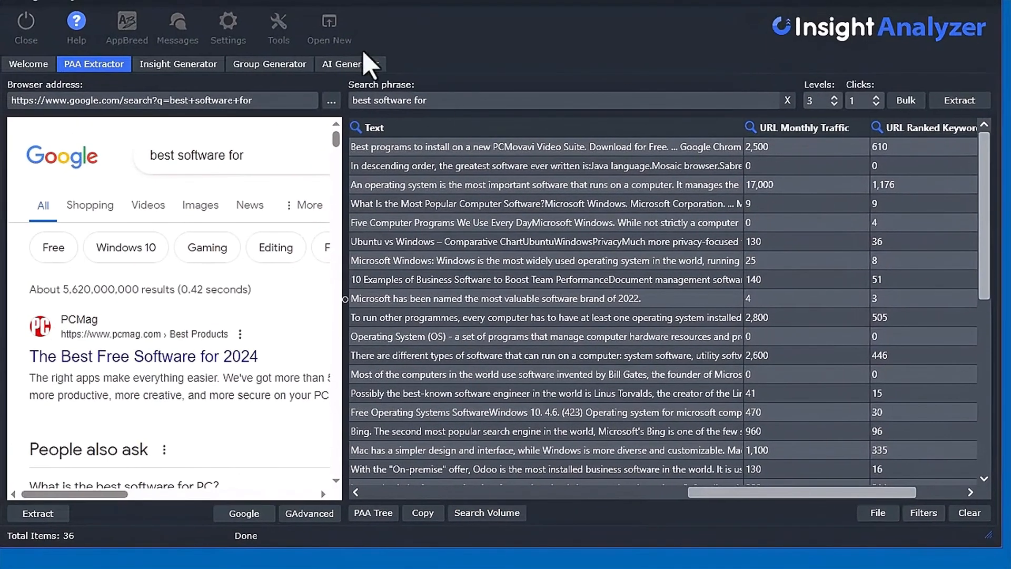
Step: Recheck the available Keywords Everywhere credits from a new Insight Analyzer instance against the Notepad figure, and close that instance
{"action": "left_click", "coordinate": [337, 32]}
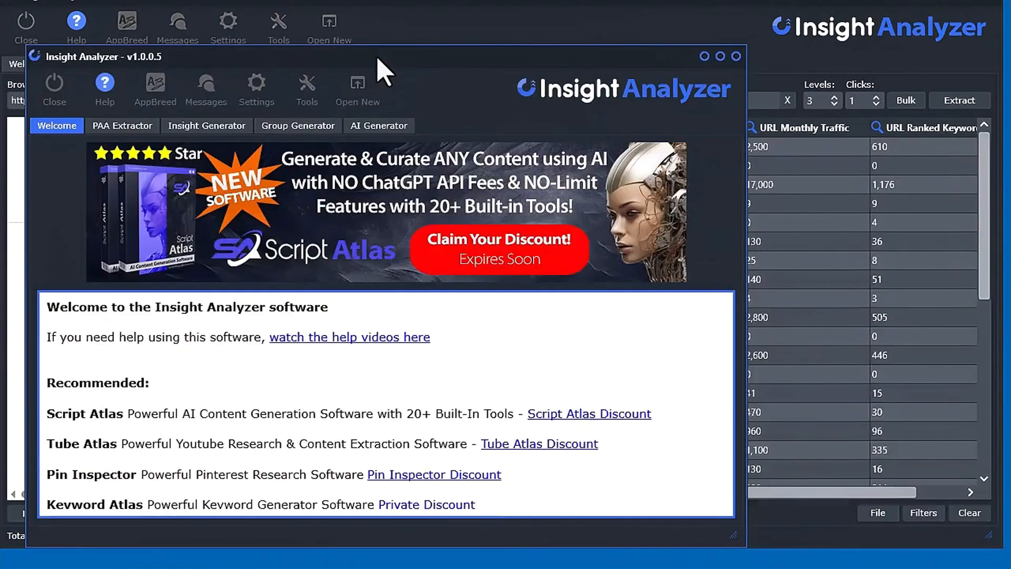
{"action": "left_click", "coordinate": [307, 87]}
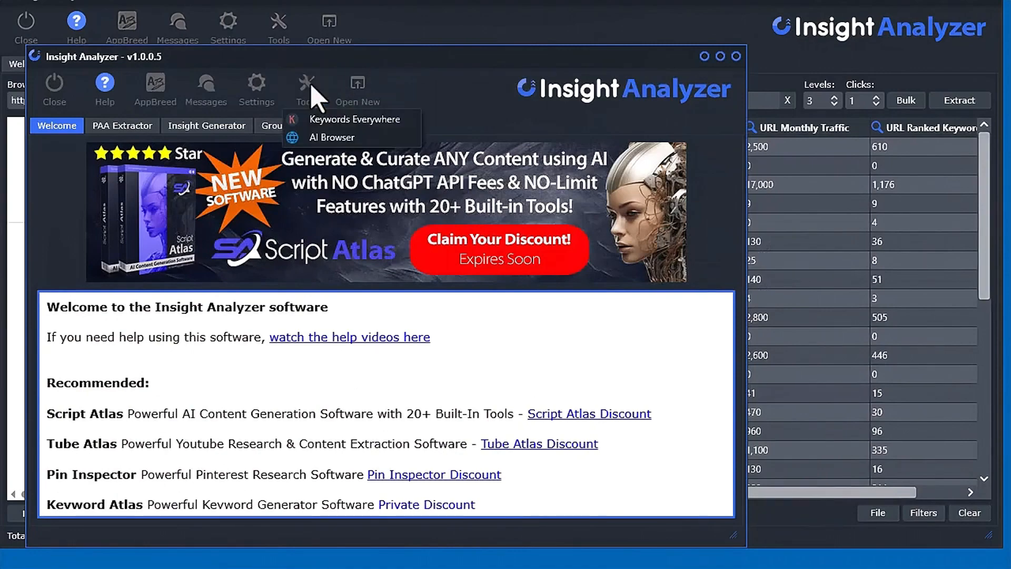
{"action": "left_click", "coordinate": [322, 119]}
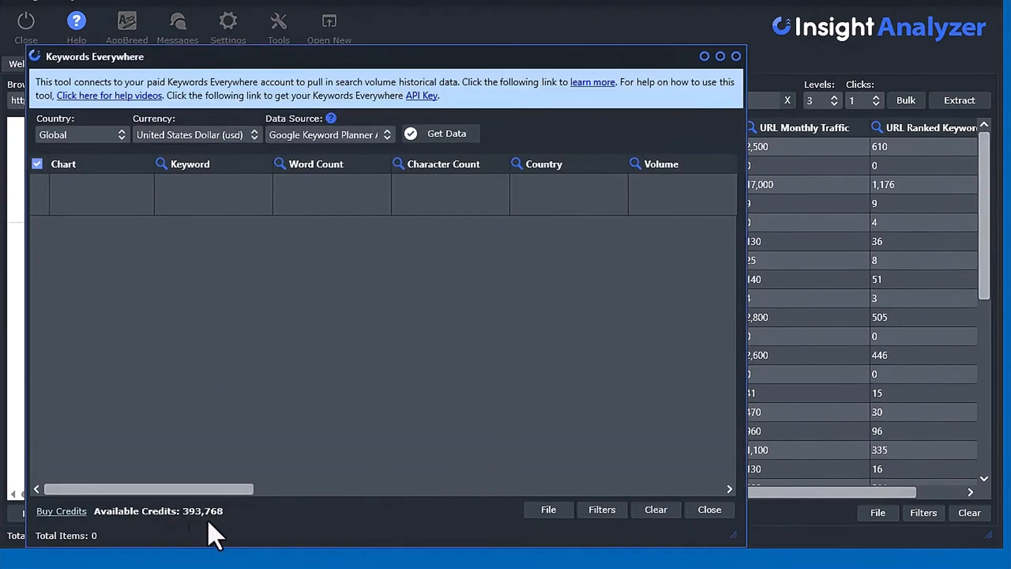
{"action": "left_click_drag", "start_coordinate": [1010, 264], "coordinate": [1010, 369]}
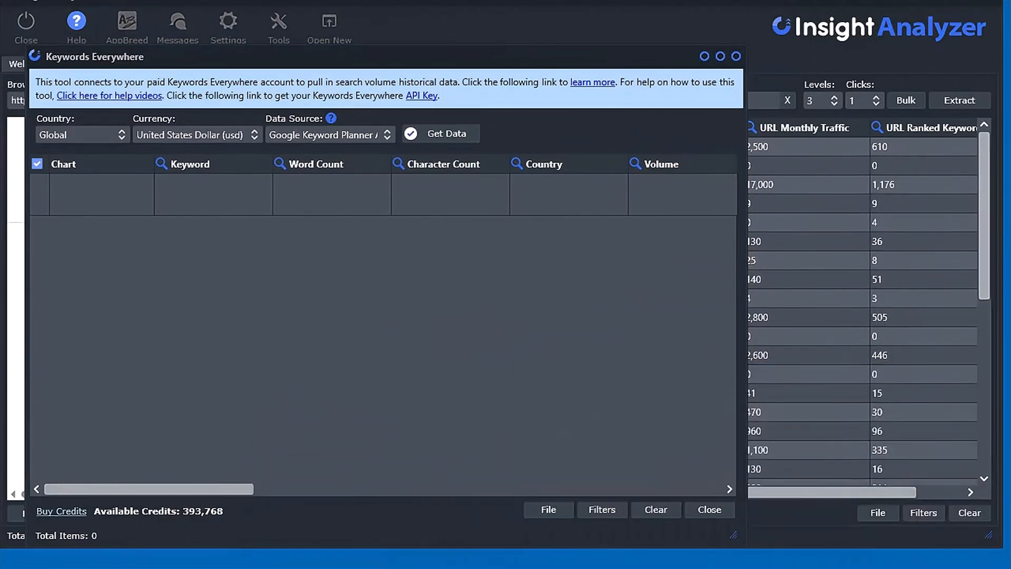
{"action": "left_click", "coordinate": [715, 516]}
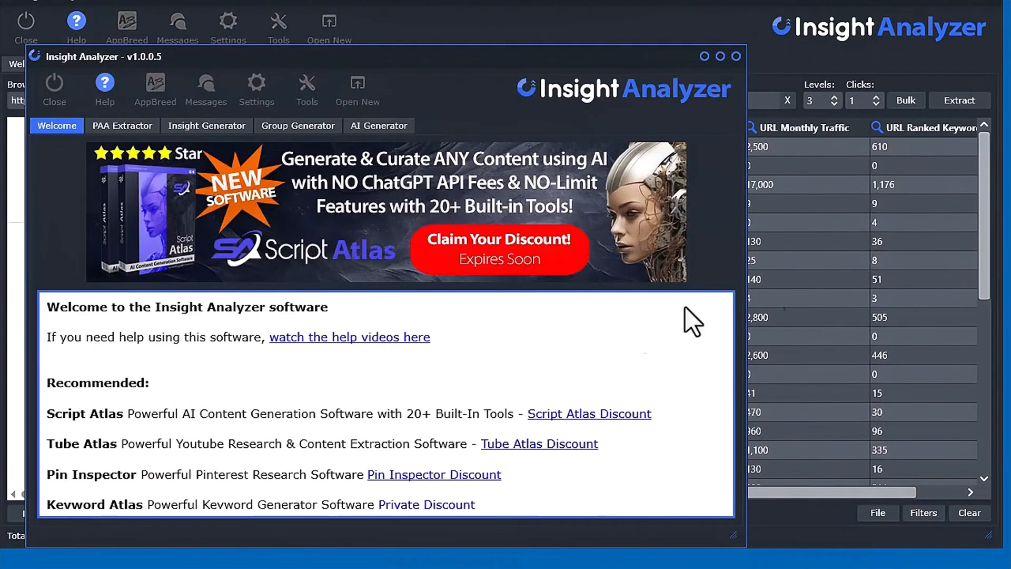
{"action": "left_click", "coordinate": [68, 84]}
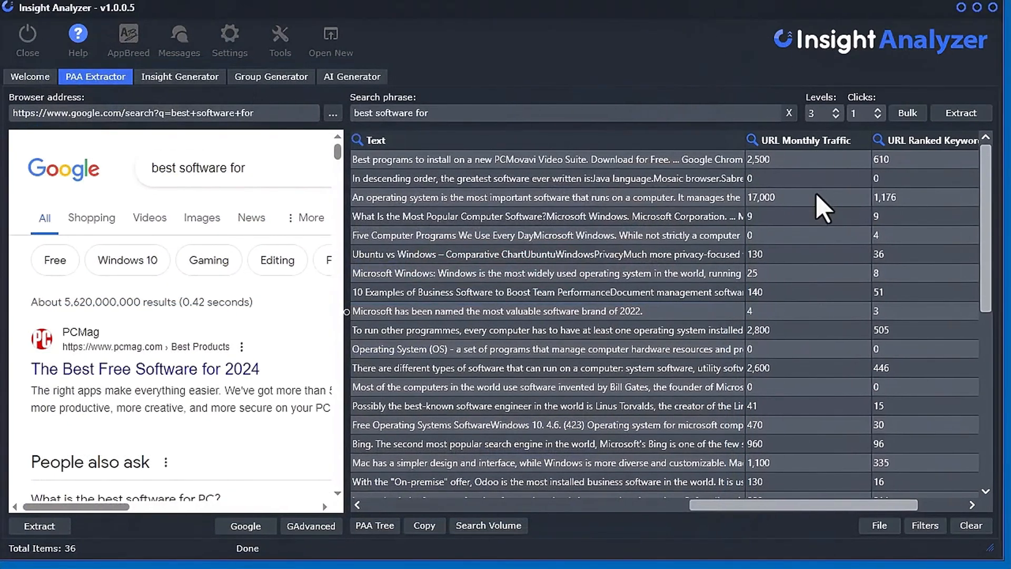
Step: Examine the URL Monthly Traffic of the strongest result pages together with their link titles and addresses
{"action": "left_click", "coordinate": [792, 159]}
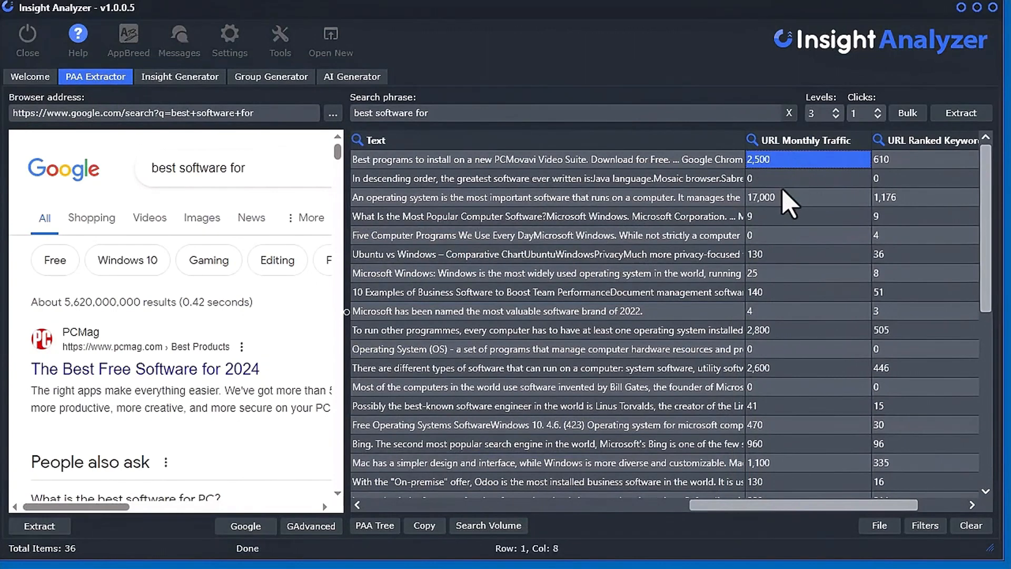
{"action": "left_click", "coordinate": [790, 197]}
{"action": "left_click", "coordinate": [791, 329]}
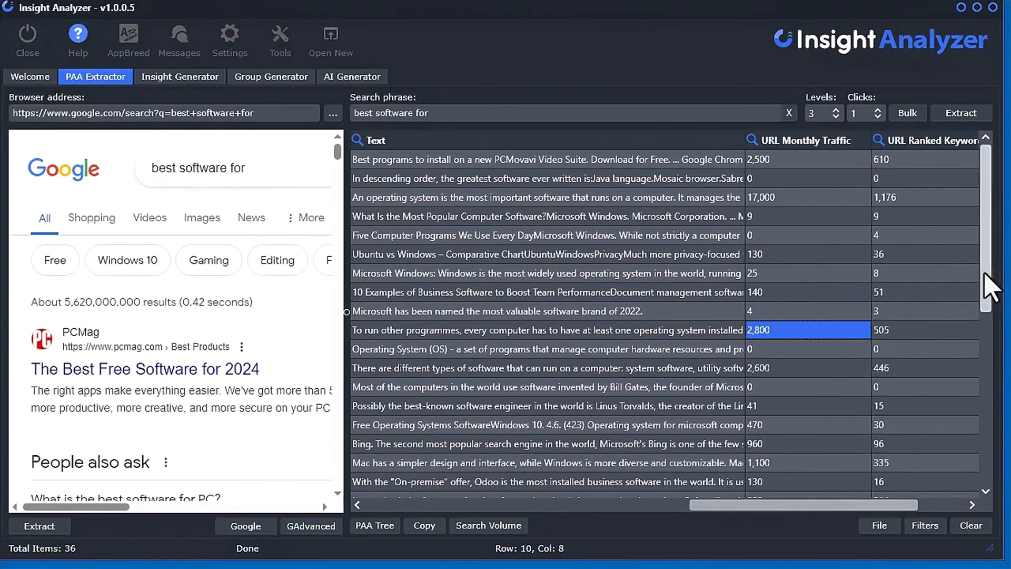
{"action": "left_click_drag", "start_coordinate": [985, 274], "coordinate": [995, 188]}
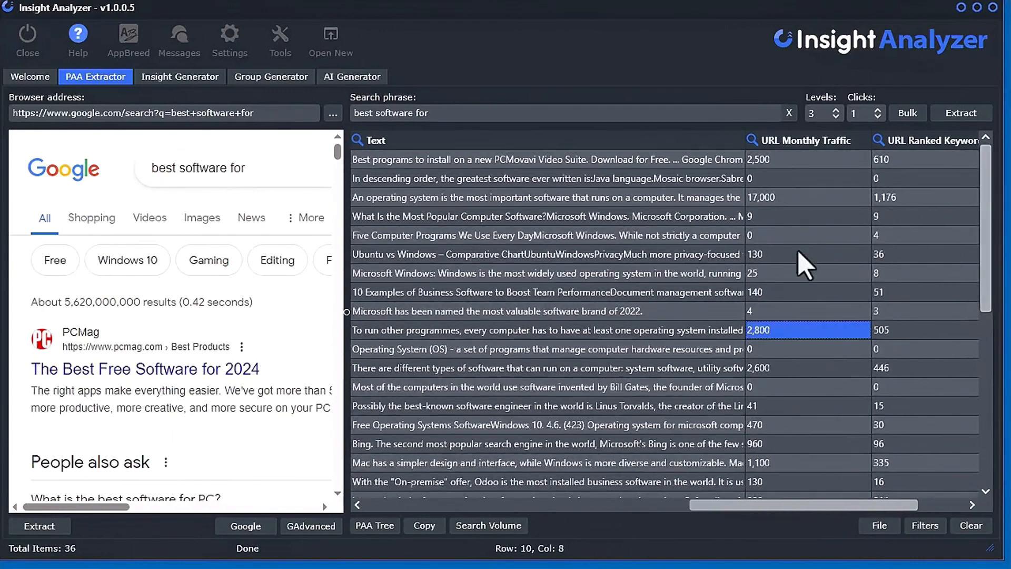
{"action": "scroll", "coordinate": [797, 437], "scroll_direction": "down", "scroll_amount": 4}
{"action": "scroll", "coordinate": [798, 437], "scroll_direction": "left", "scroll_amount": 1}
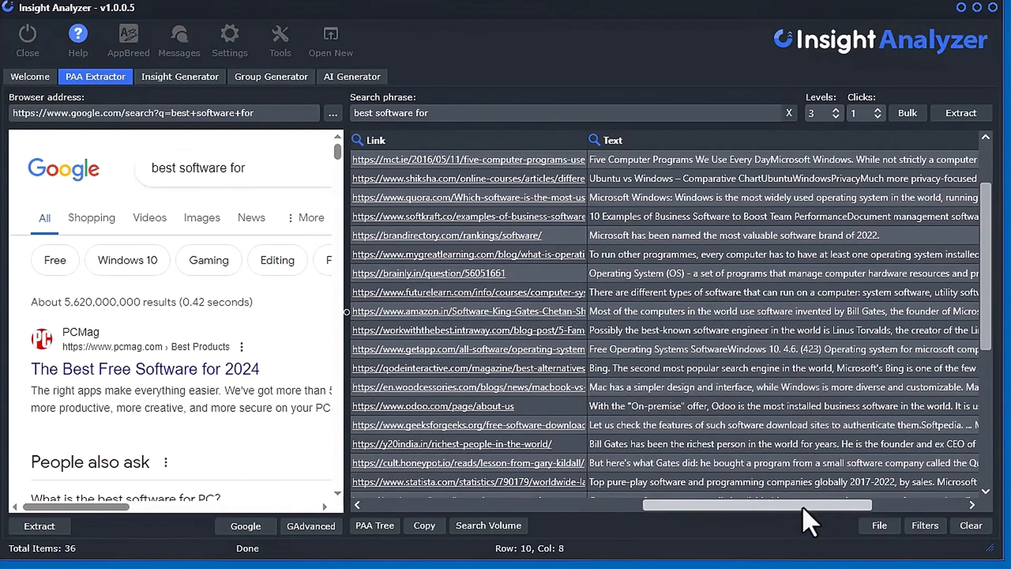
{"action": "left_click_drag", "start_coordinate": [803, 509], "coordinate": [773, 508]}
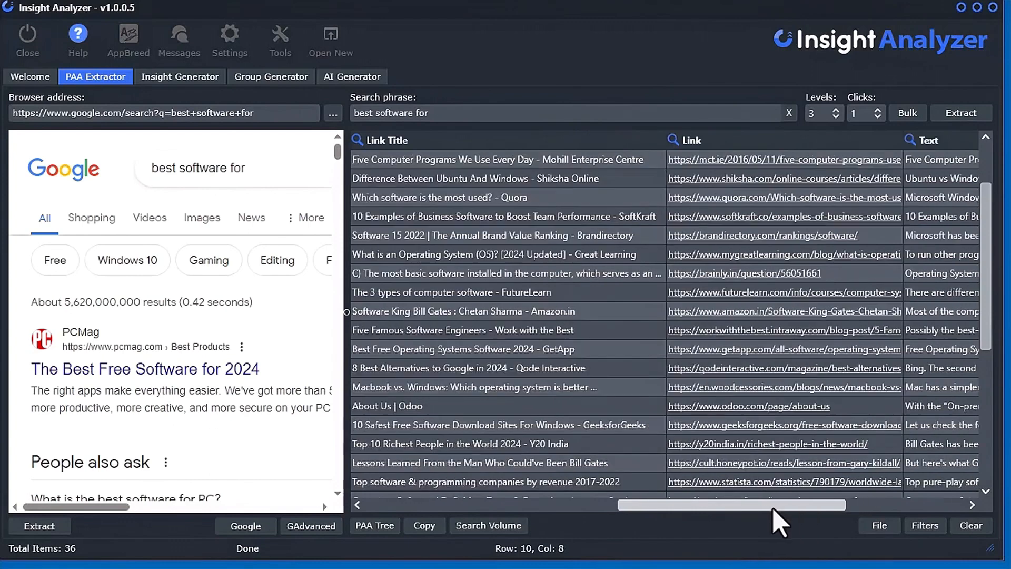